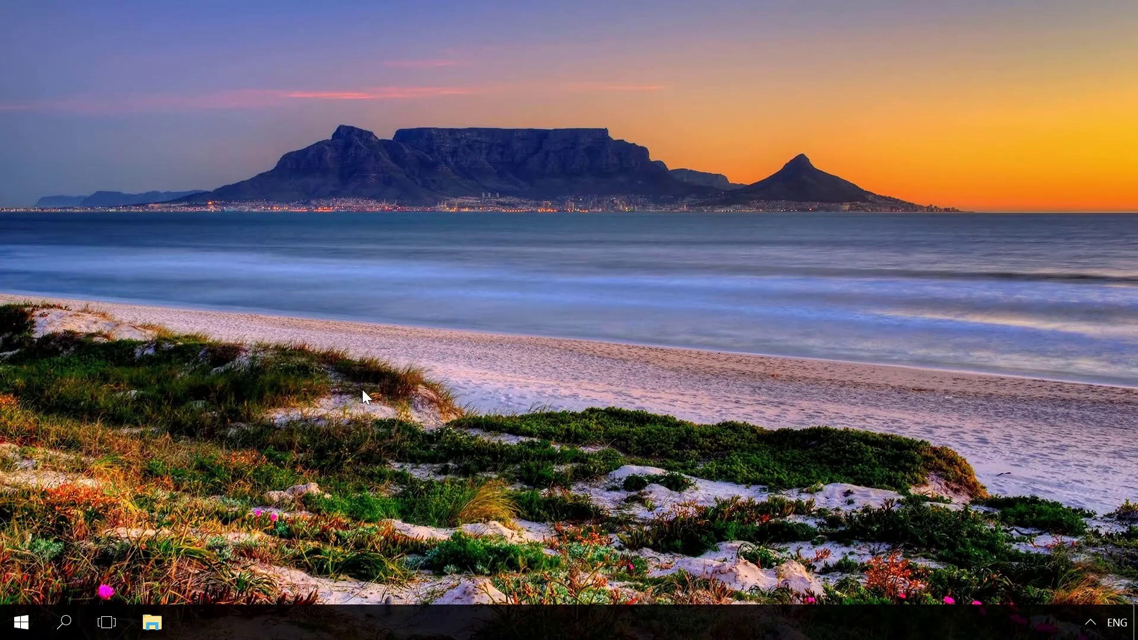
- Open Storage Spaces in Control Panel and start creating a new pool and storage space
{"action": "right_click", "coordinate": [21, 622]}
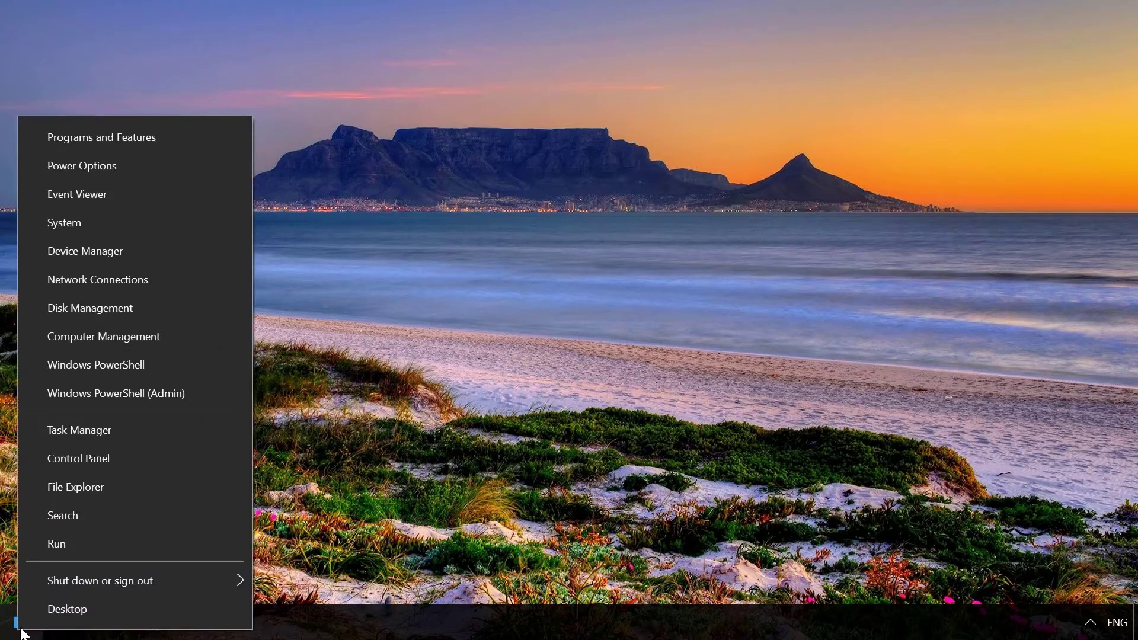
{"action": "left_click", "coordinate": [86, 457]}
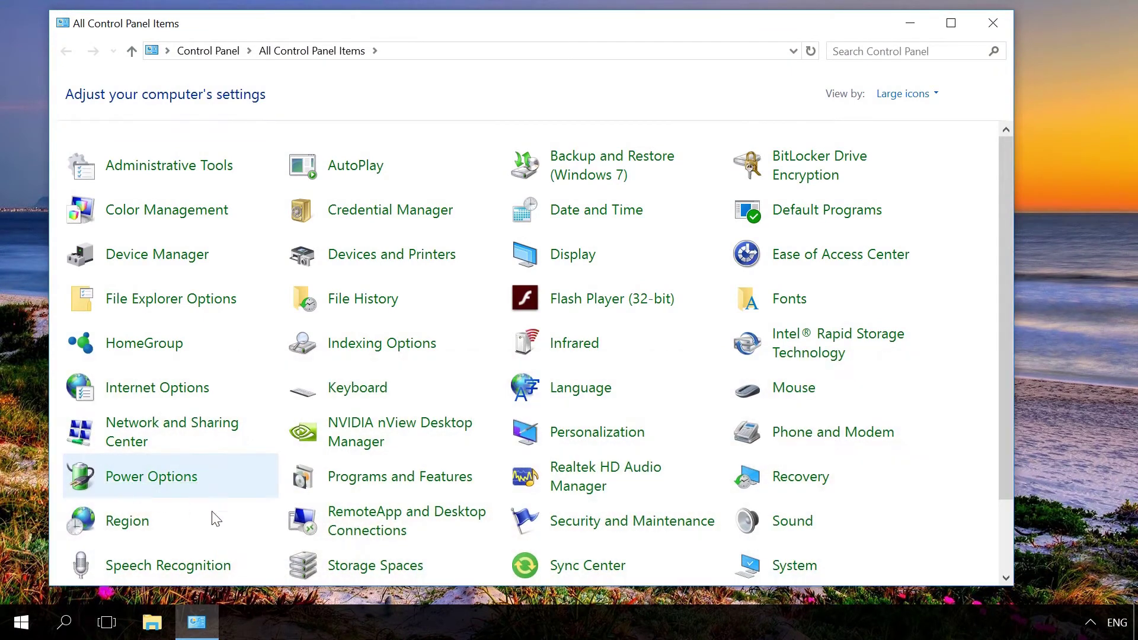
{"action": "left_click", "coordinate": [363, 569]}
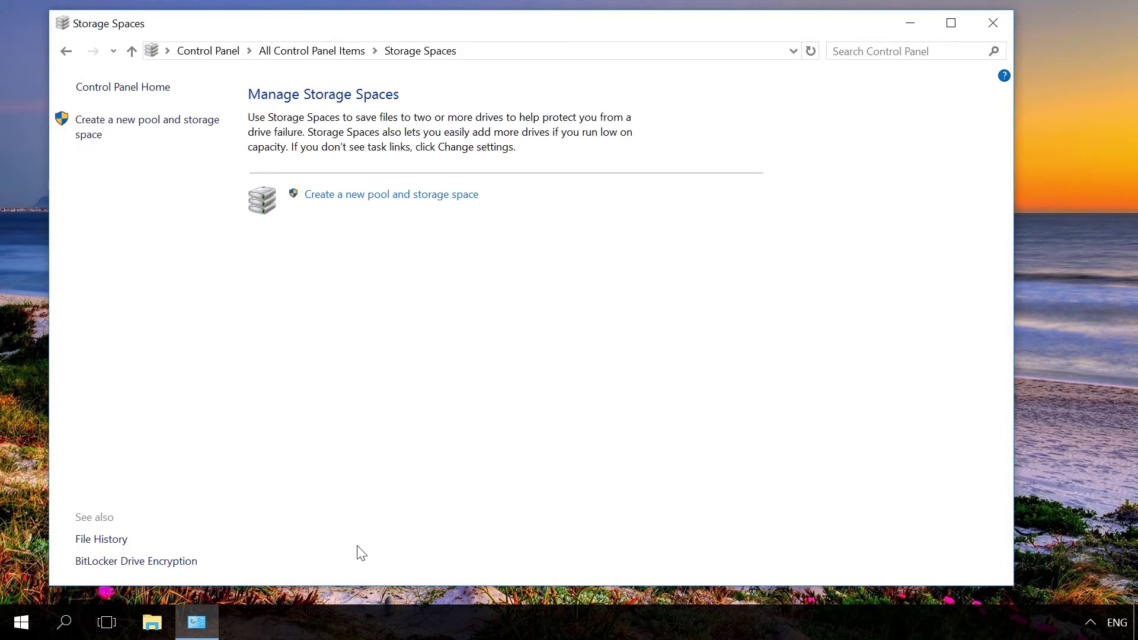
{"action": "left_click", "coordinate": [310, 201]}
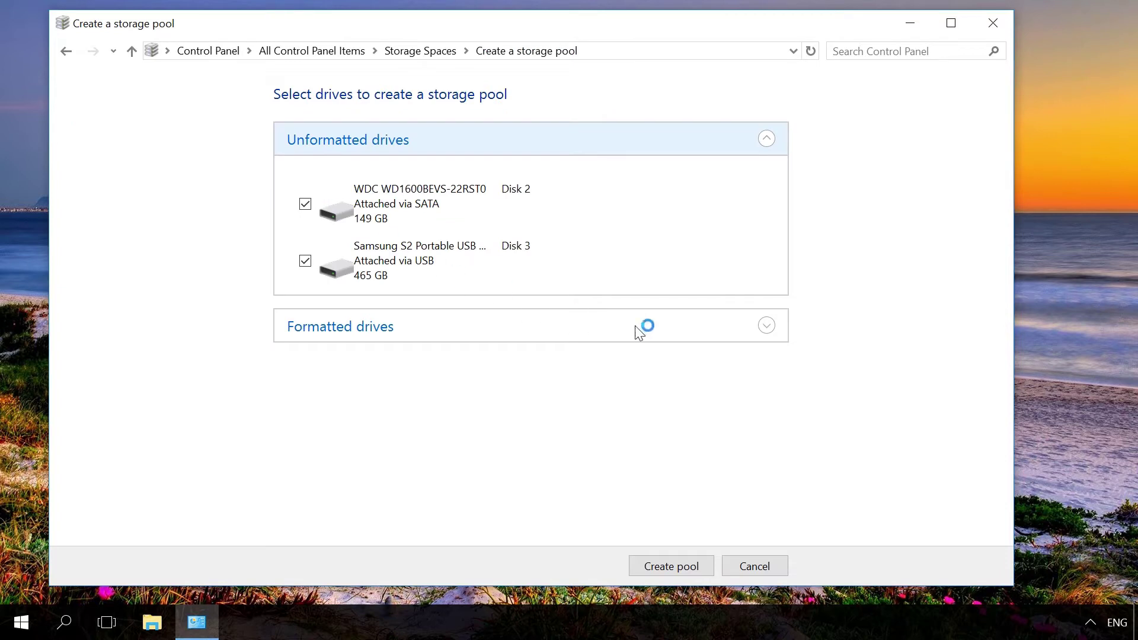
- Check the formatted drives and create a pool from the two unformatted drives, WDC WD1600BEVS-22RST0 and Samsung S2 Portable USB
{"action": "left_click", "coordinate": [766, 325]}
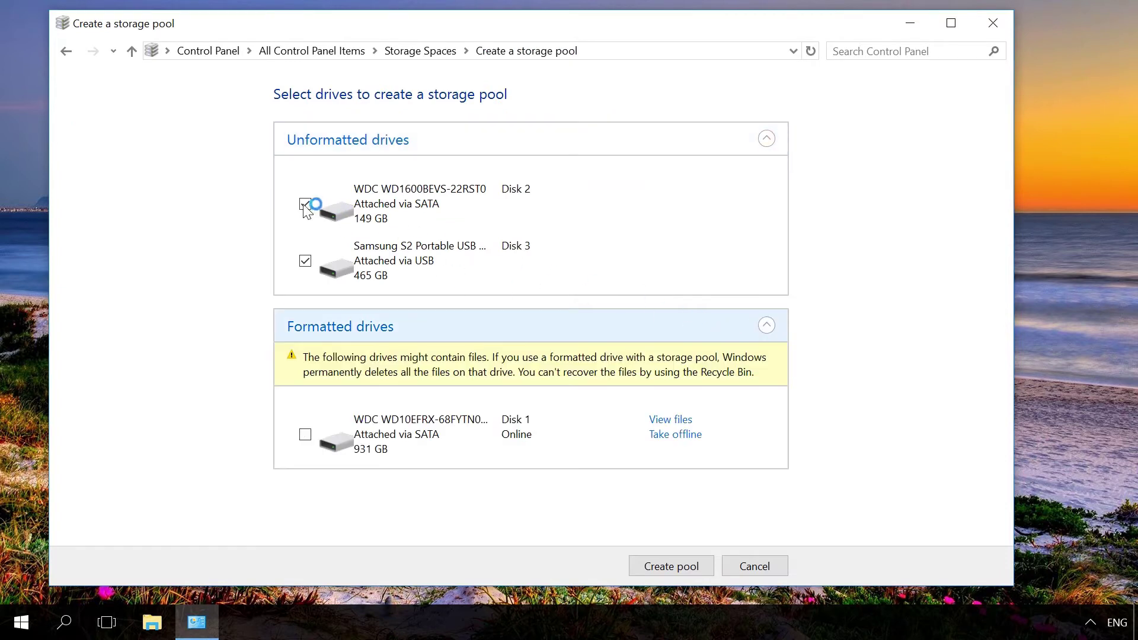
{"action": "left_click", "coordinate": [305, 261]}
{"action": "left_click", "coordinate": [305, 261]}
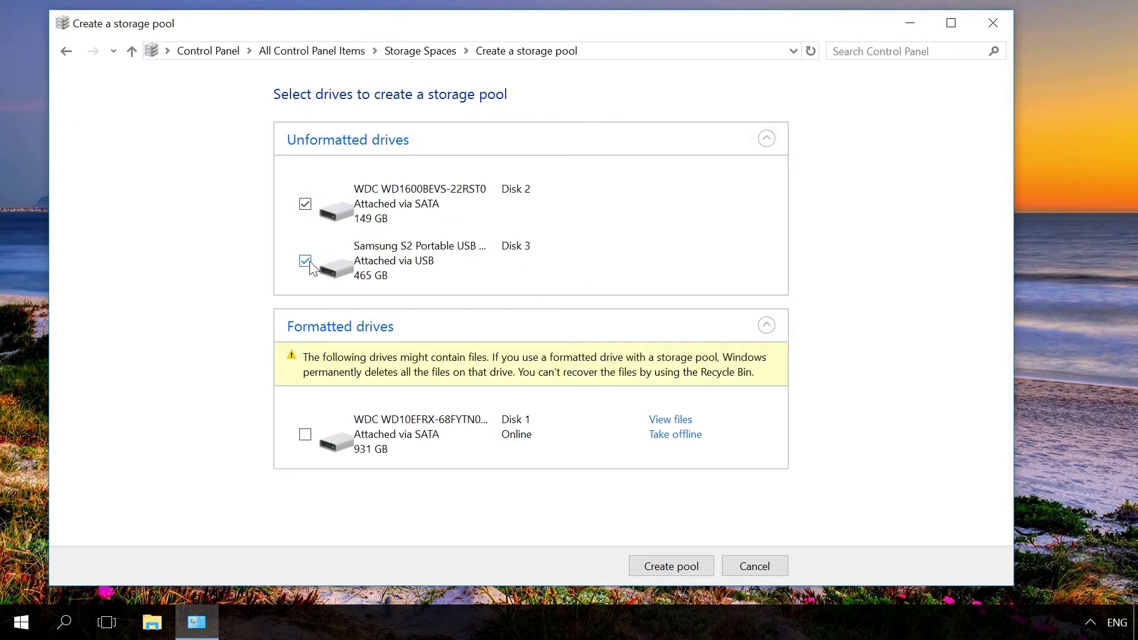
{"action": "left_click", "coordinate": [647, 567]}
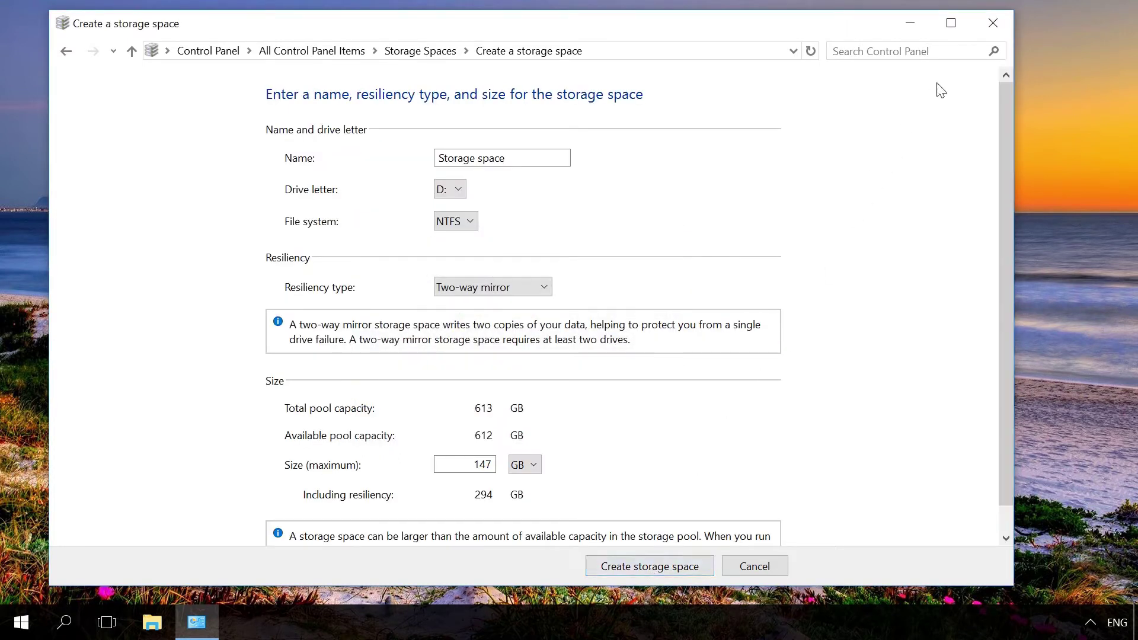
- Review the letter, file system and resiliency choices, and create the storage space as D:, NTFS, Two-way mirror, 147 GB maximum
{"action": "left_click", "coordinate": [950, 22]}
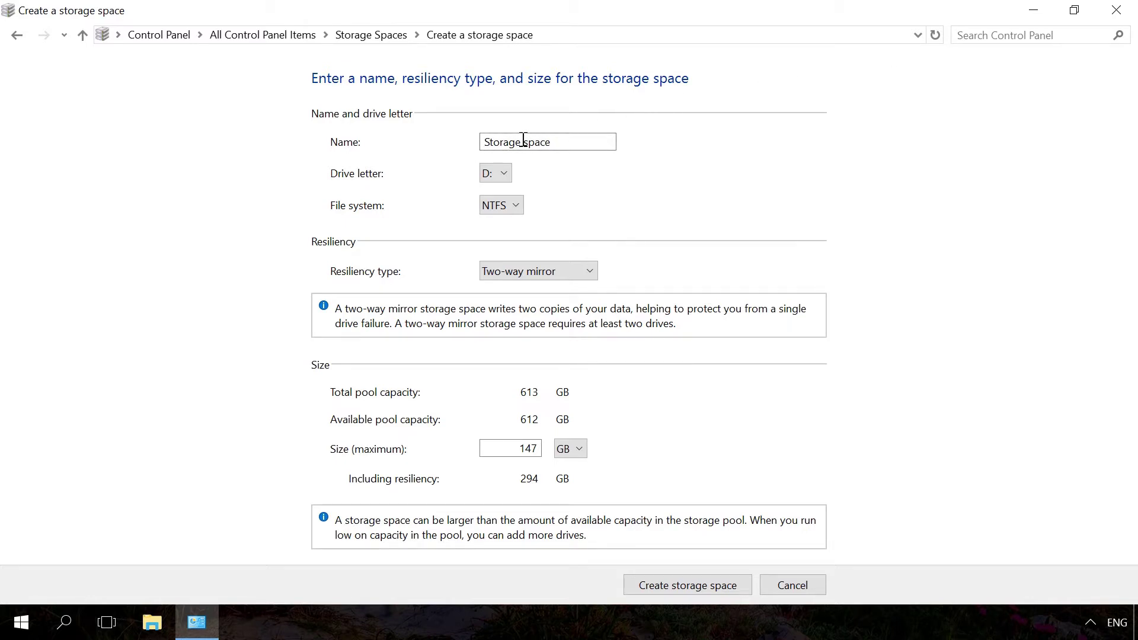
{"action": "left_click", "coordinate": [505, 174]}
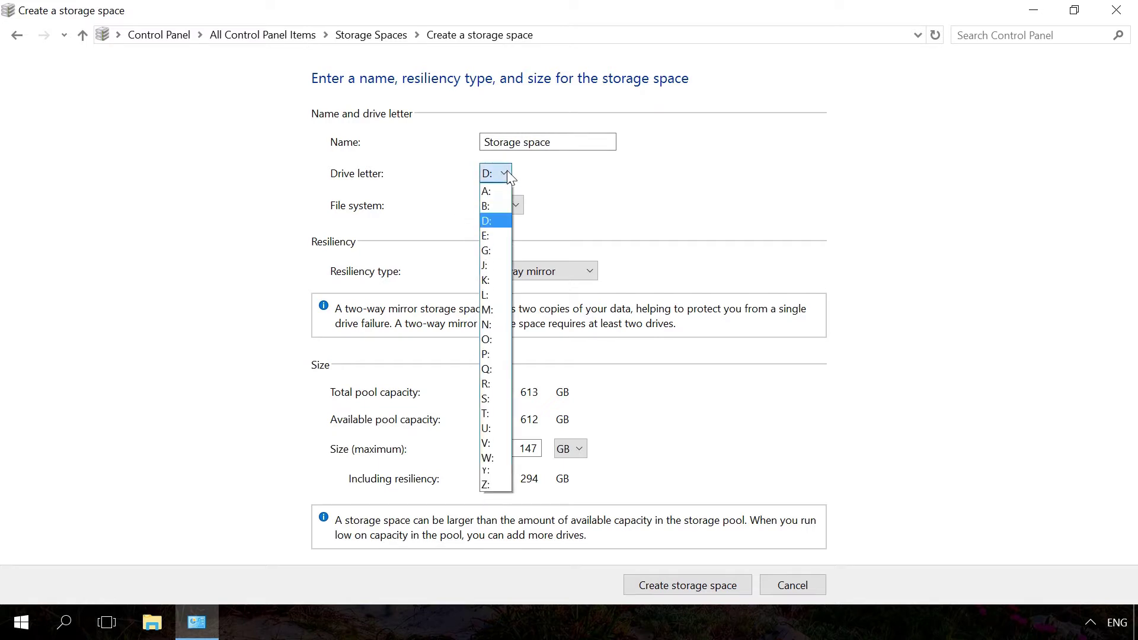
{"action": "left_click", "coordinate": [507, 173]}
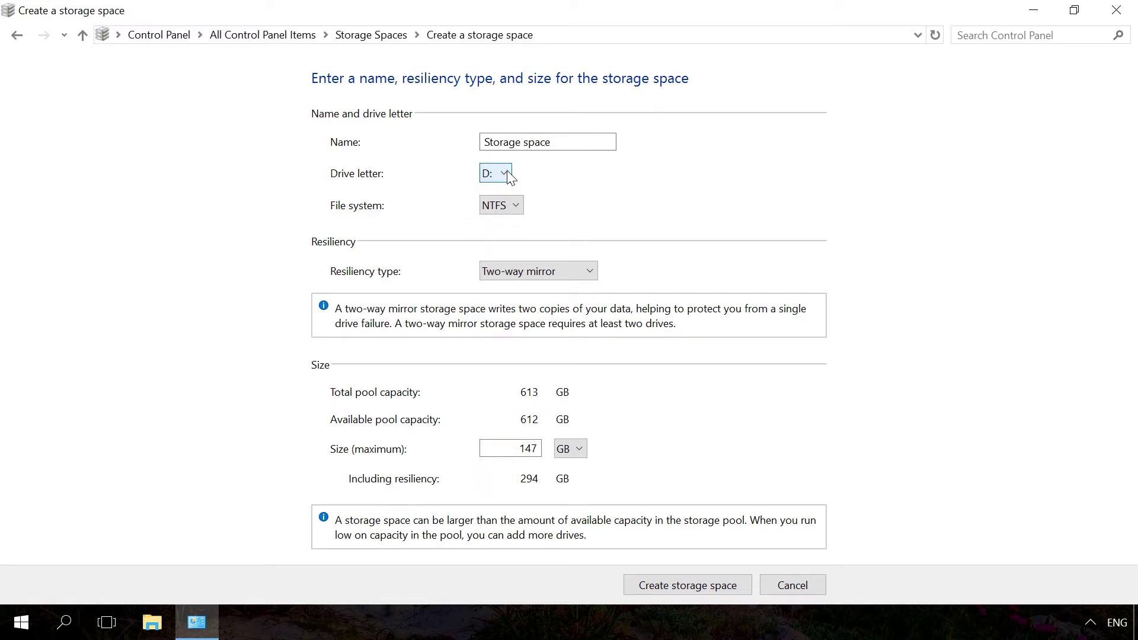
{"action": "left_click", "coordinate": [515, 206]}
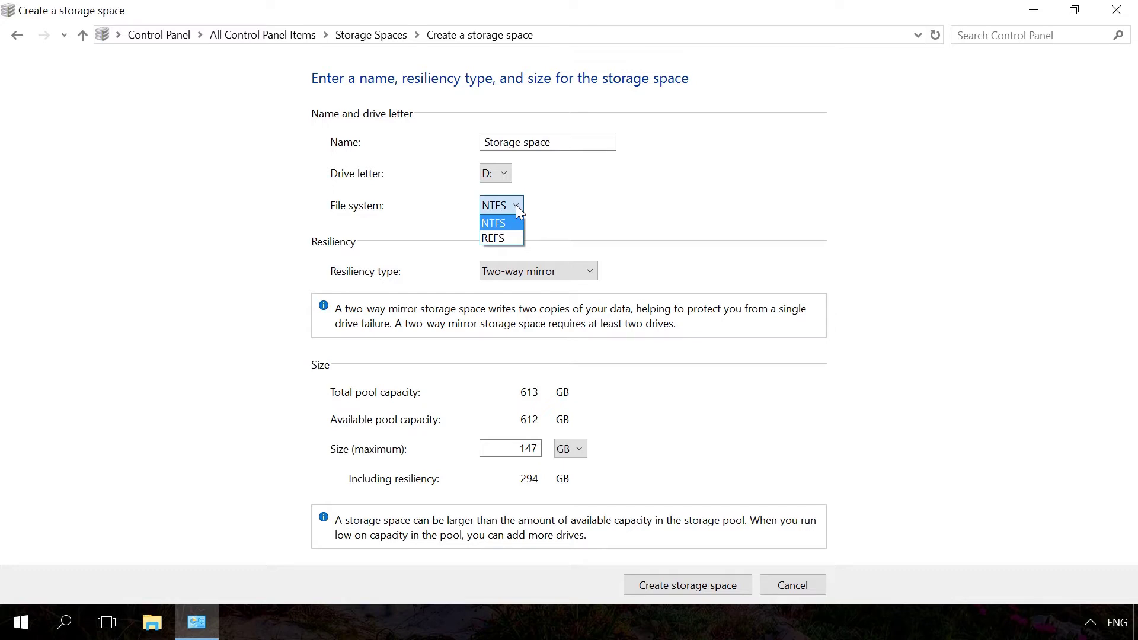
{"action": "left_click", "coordinate": [517, 208]}
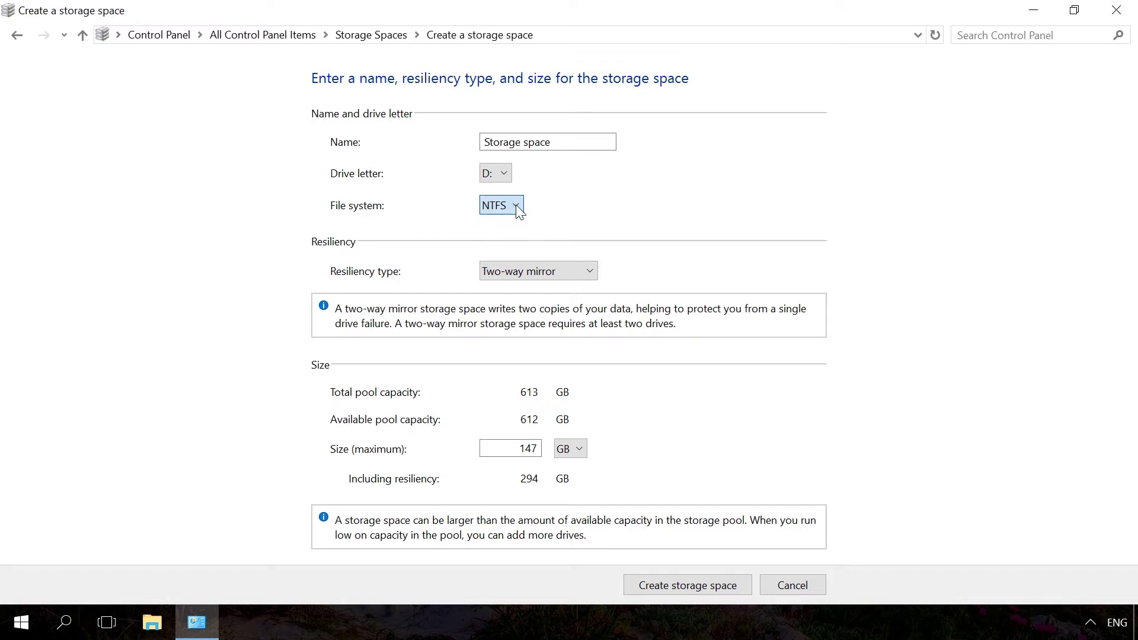
{"action": "left_click", "coordinate": [541, 273]}
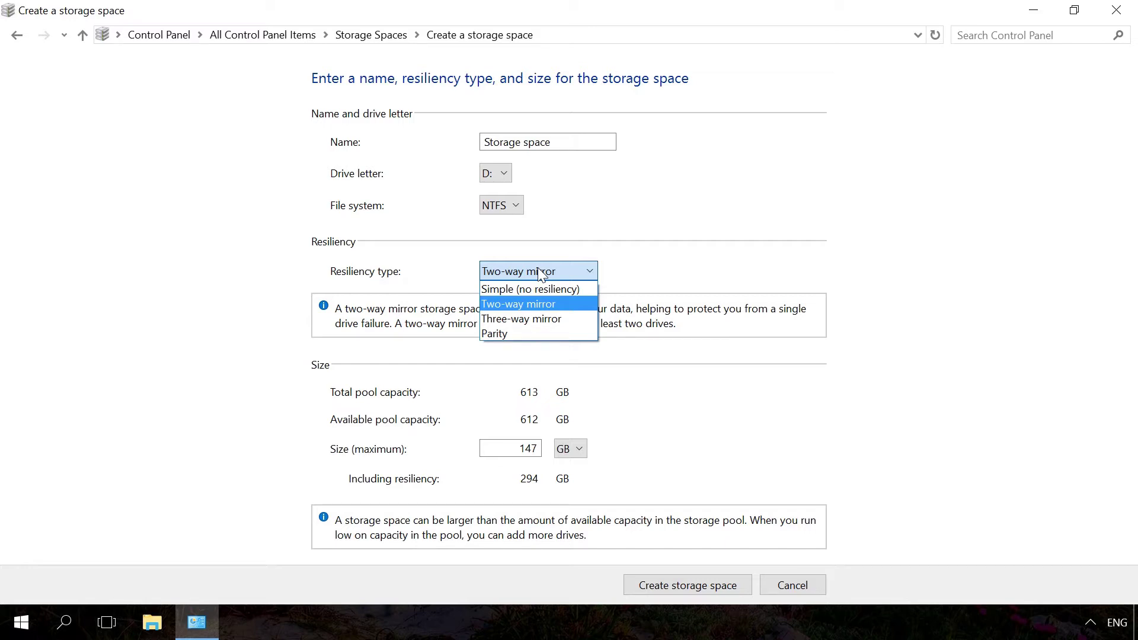
{"action": "left_click", "coordinate": [539, 272]}
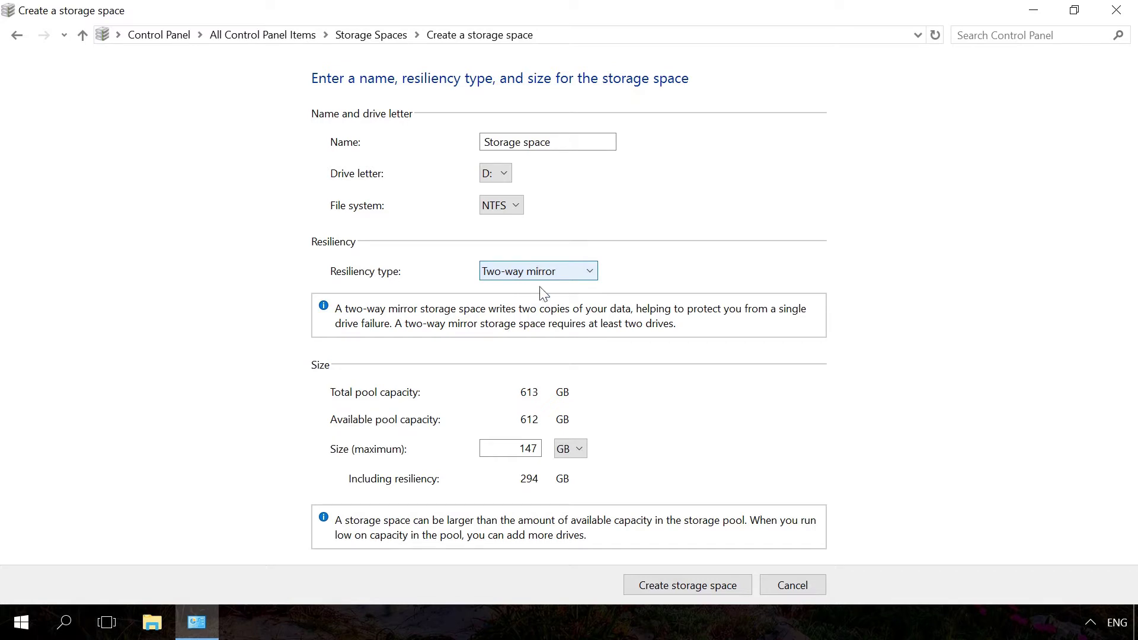
{"action": "double_click", "coordinate": [520, 446]}
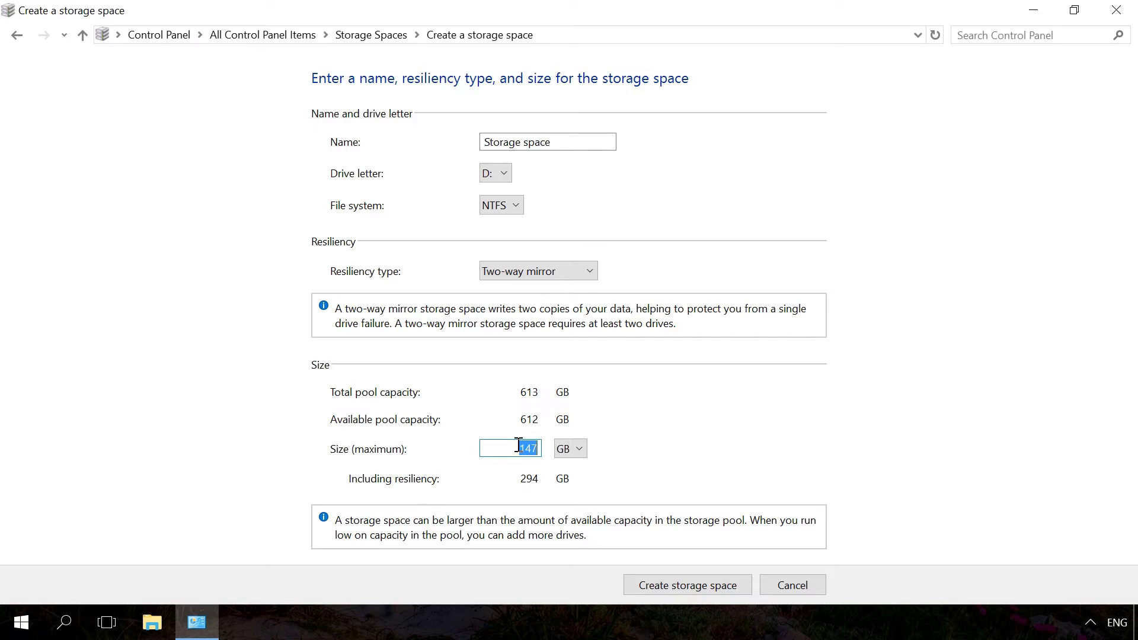
{"action": "left_click", "coordinate": [642, 583]}
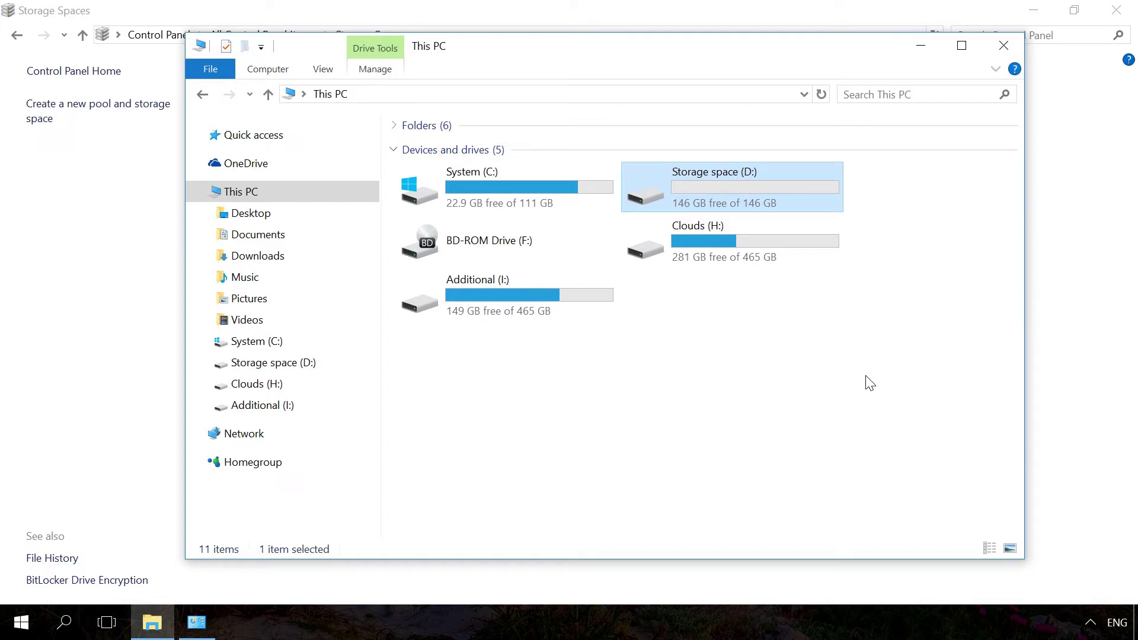
- Look at the BitLocker option for the Storage space (D:) drive in File Explorer
{"action": "right_click", "coordinate": [739, 186]}
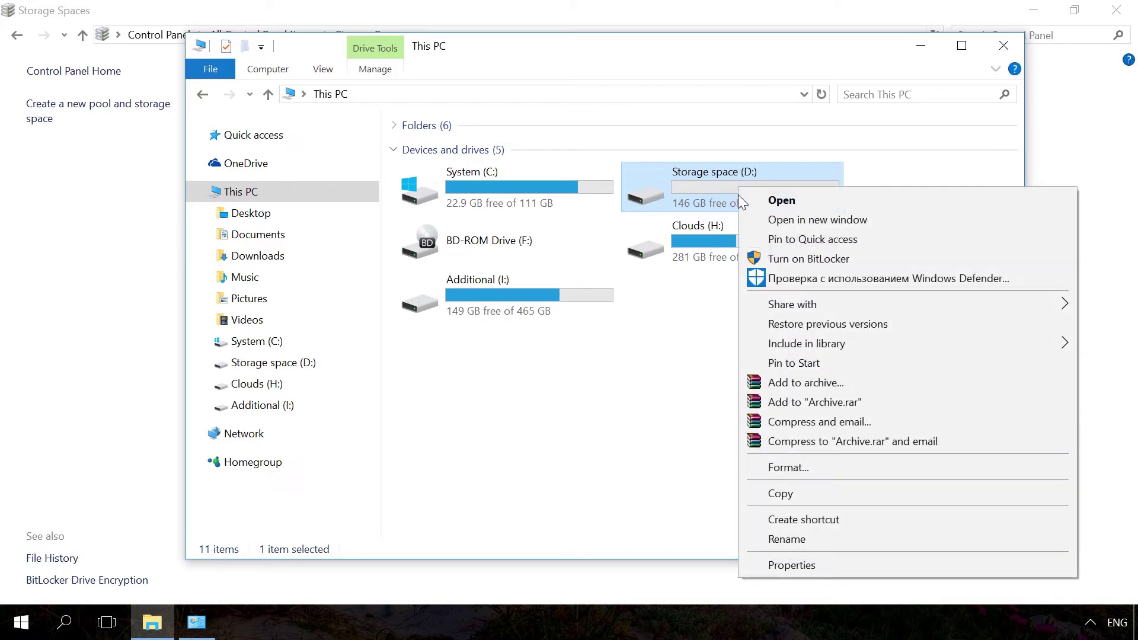
{"action": "left_click", "coordinate": [800, 259]}
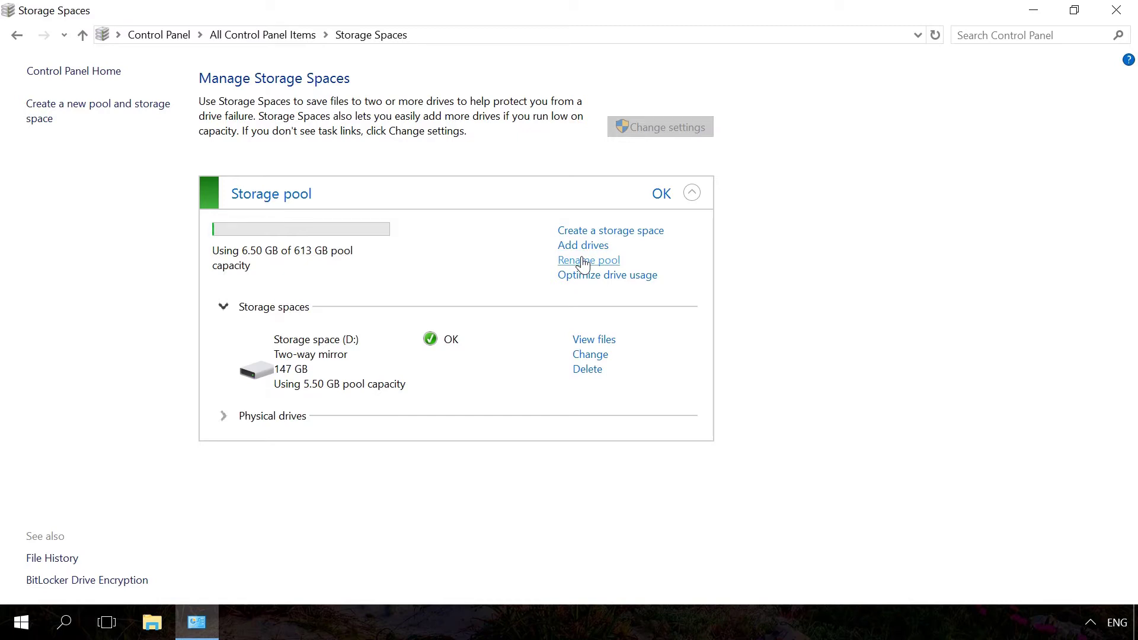
- Review the storage space's change settings, the pool's add-drives and optimize pages, and the details of its physical drives
{"action": "left_click", "coordinate": [588, 356]}
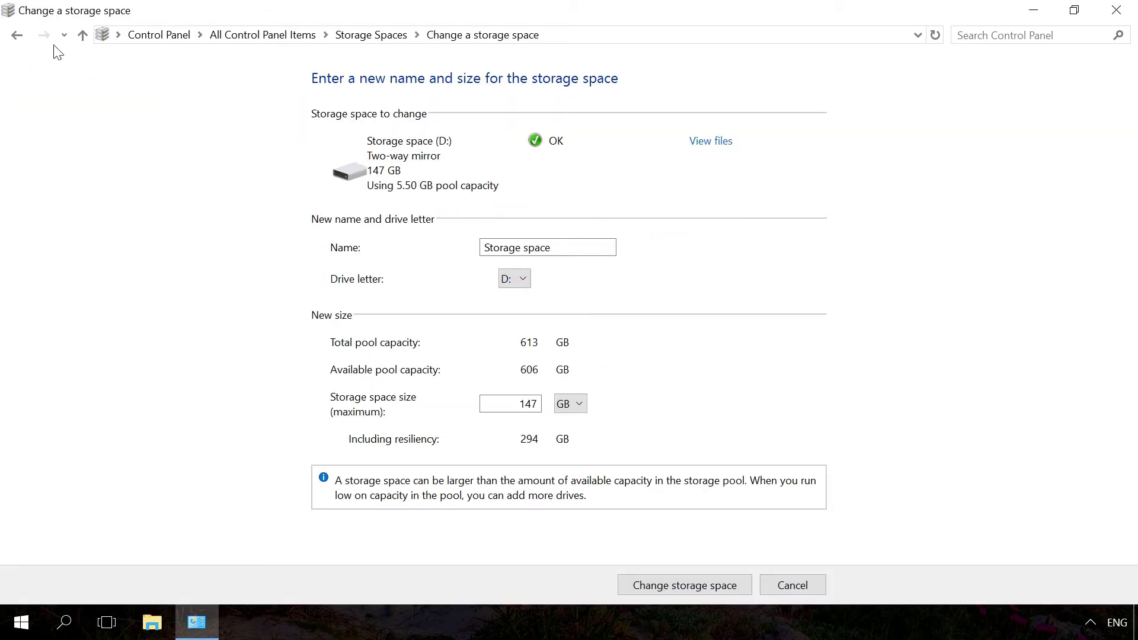
{"action": "left_click", "coordinate": [18, 36]}
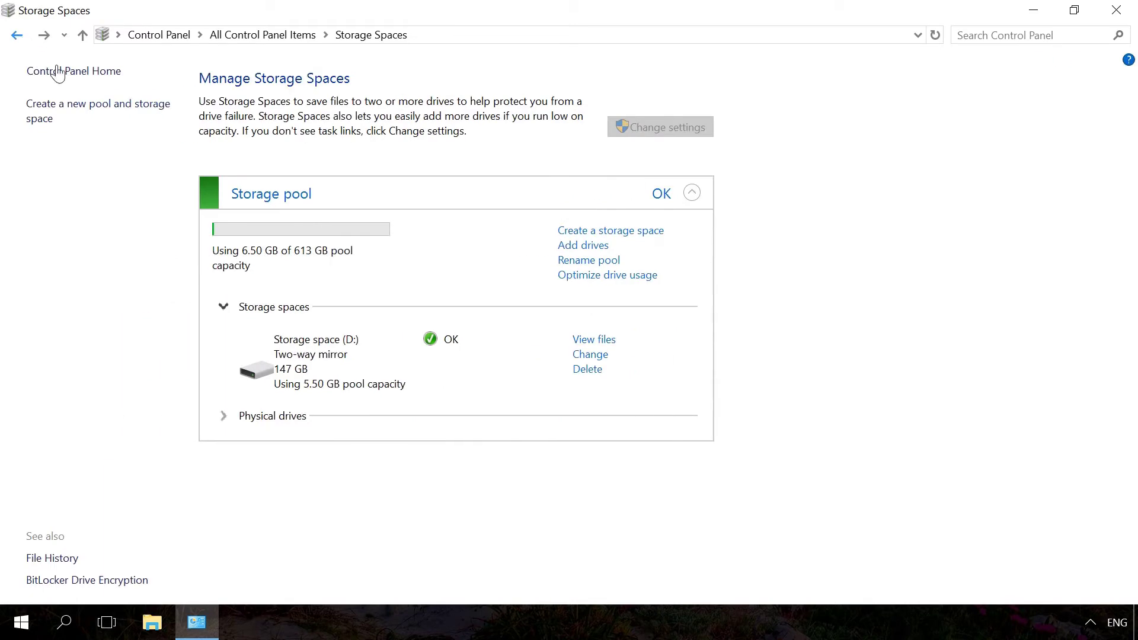
{"action": "left_click", "coordinate": [593, 247]}
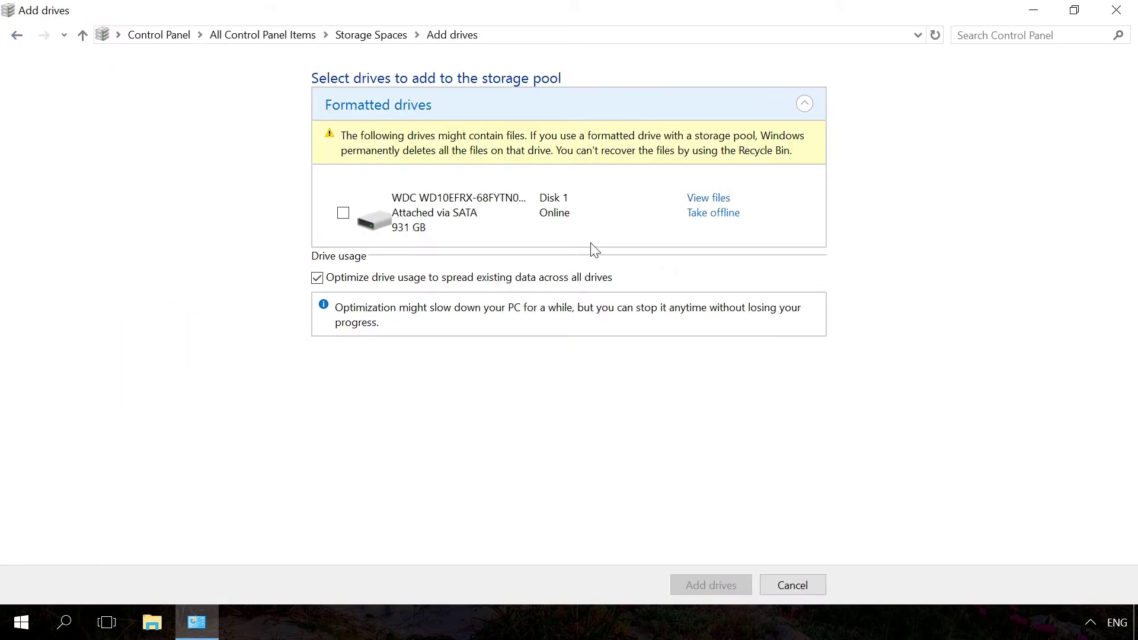
{"action": "left_click", "coordinate": [17, 35]}
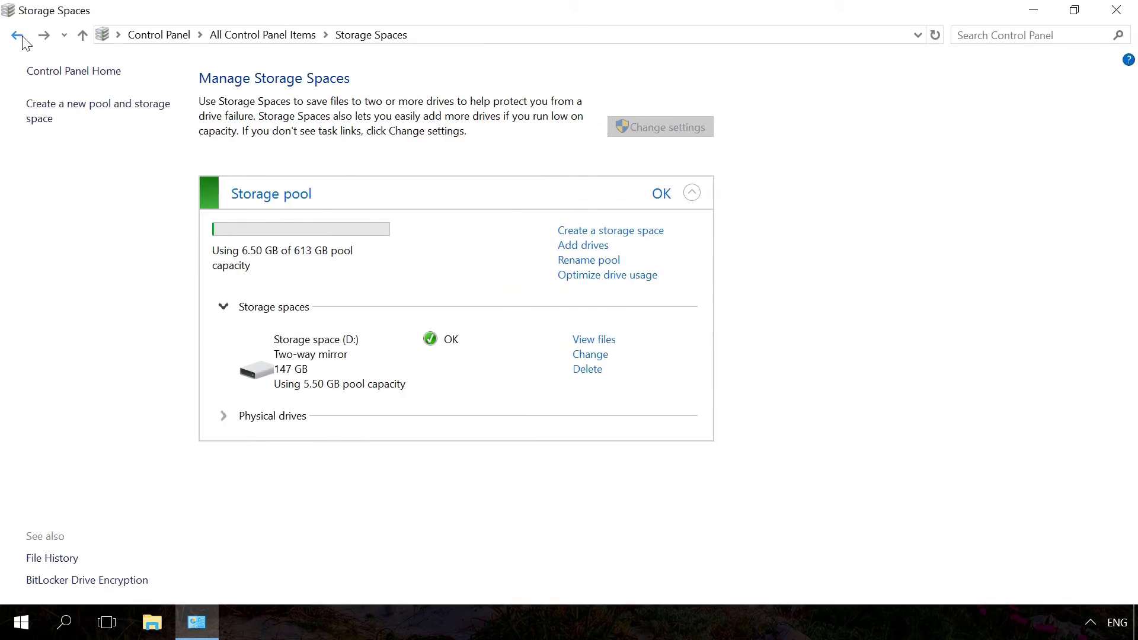
{"action": "left_click", "coordinate": [587, 276]}
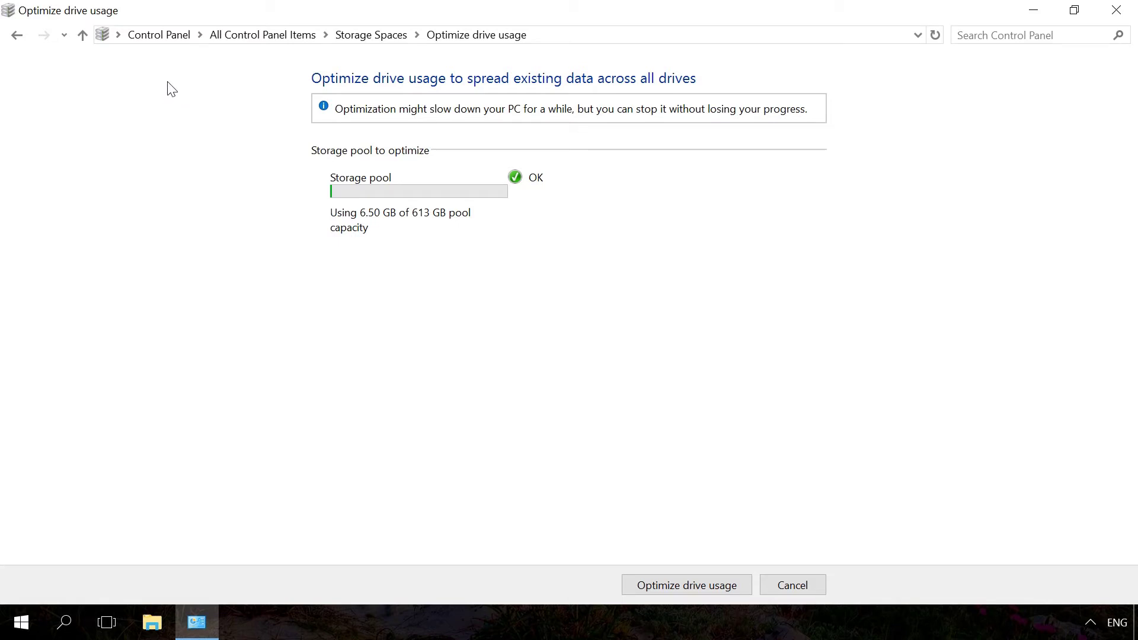
{"action": "left_click", "coordinate": [17, 36]}
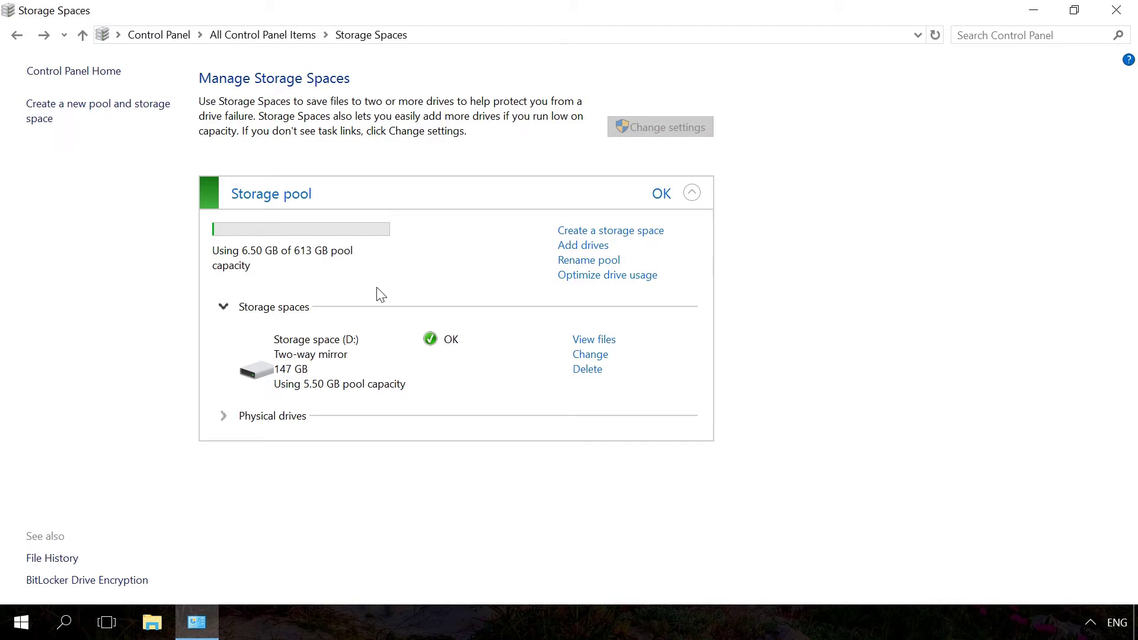
{"action": "left_click", "coordinate": [224, 416]}
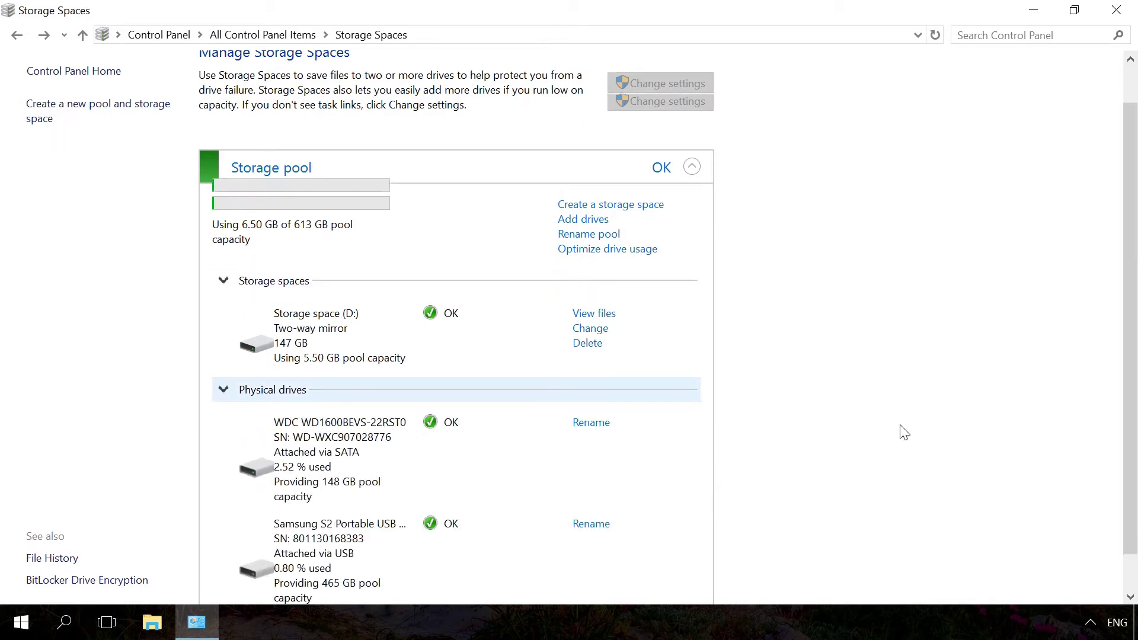
{"action": "scroll", "coordinate": [904, 432], "scroll_direction": "down", "scroll_amount": 2}
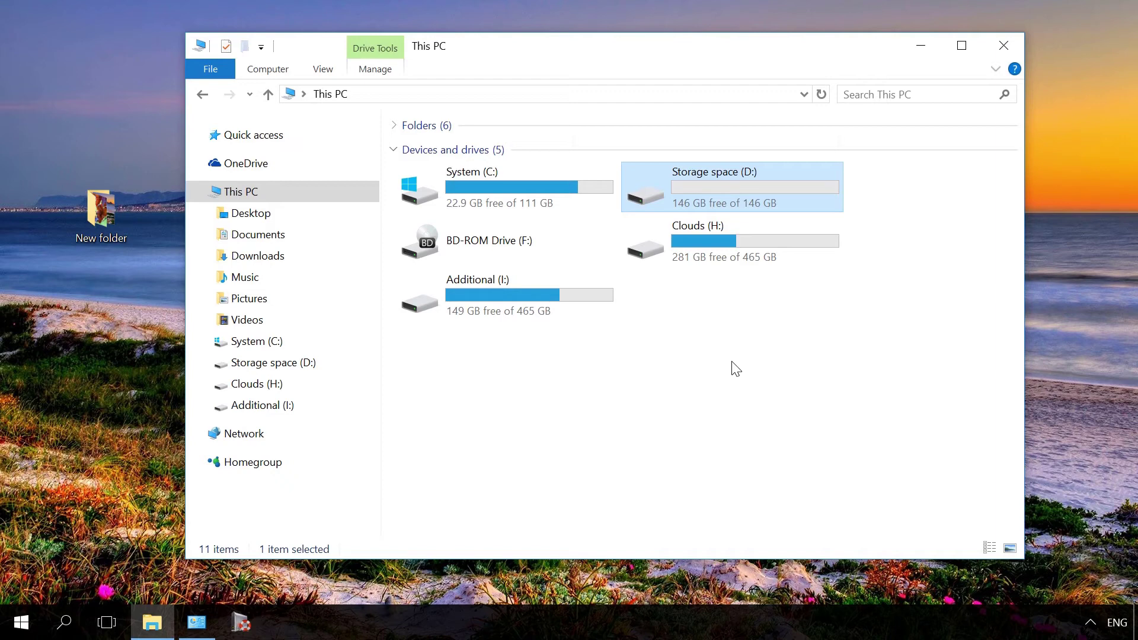
- Copy New folder from the desktop to Storage space (D:) in File Explorer and check the pictures inside the copy
{"action": "double_click", "coordinate": [691, 186]}
{"action": "left_click_drag", "start_coordinate": [92, 210], "coordinate": [505, 238]}
{"action": "double_click", "coordinate": [474, 155]}
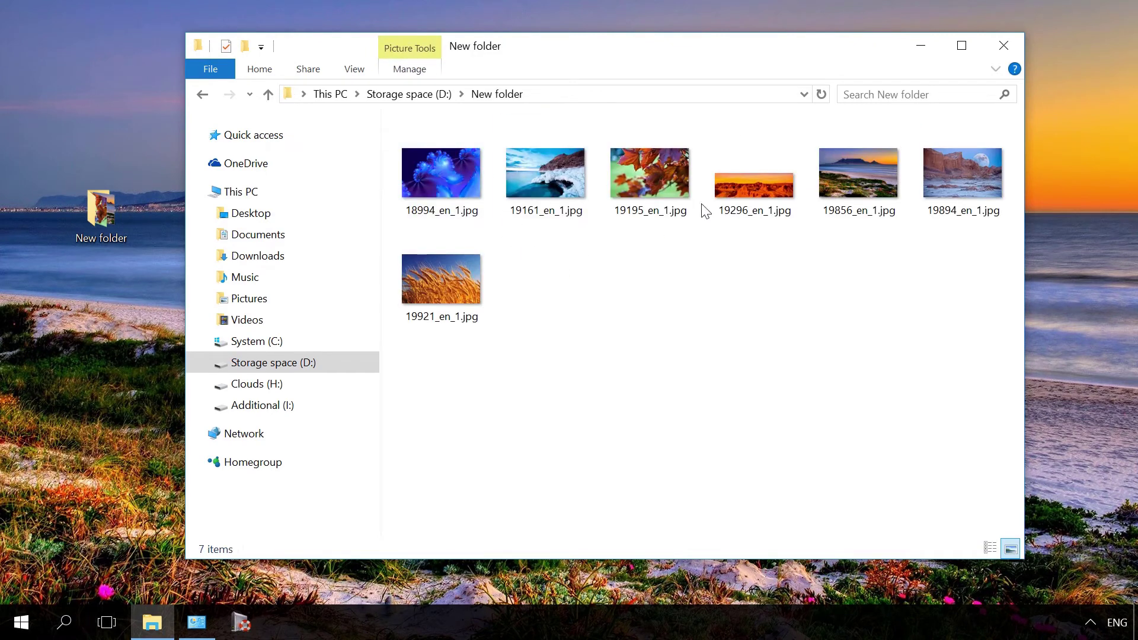
{"action": "left_click", "coordinate": [902, 53]}
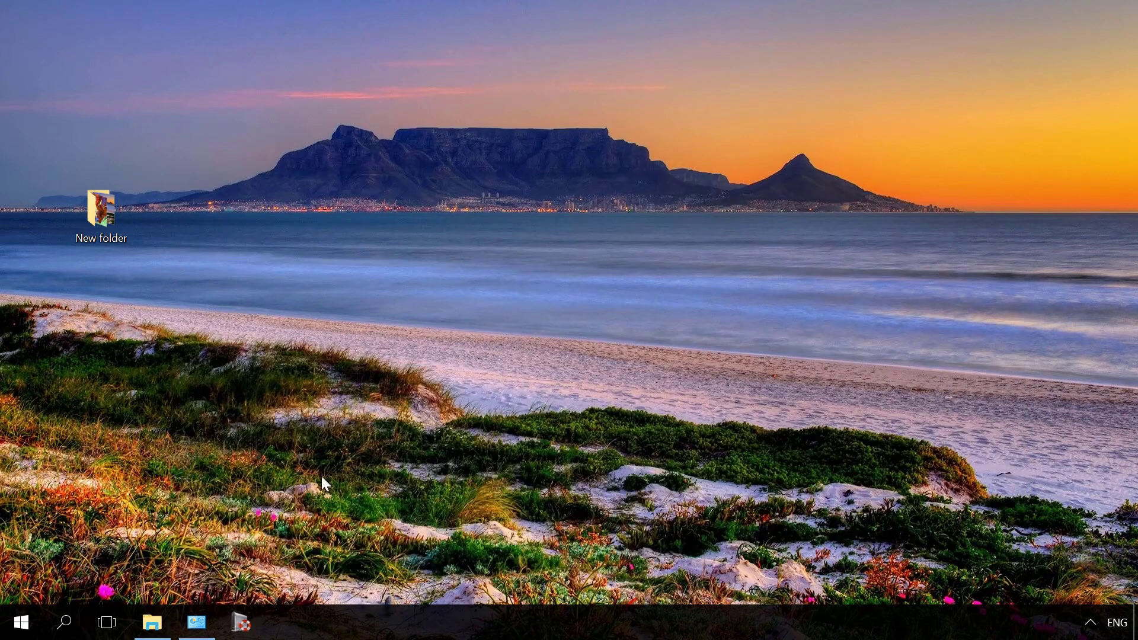
- Delete the two-way mirror Storage space (D:) from the pool in Storage Spaces
{"action": "left_click", "coordinate": [196, 622]}
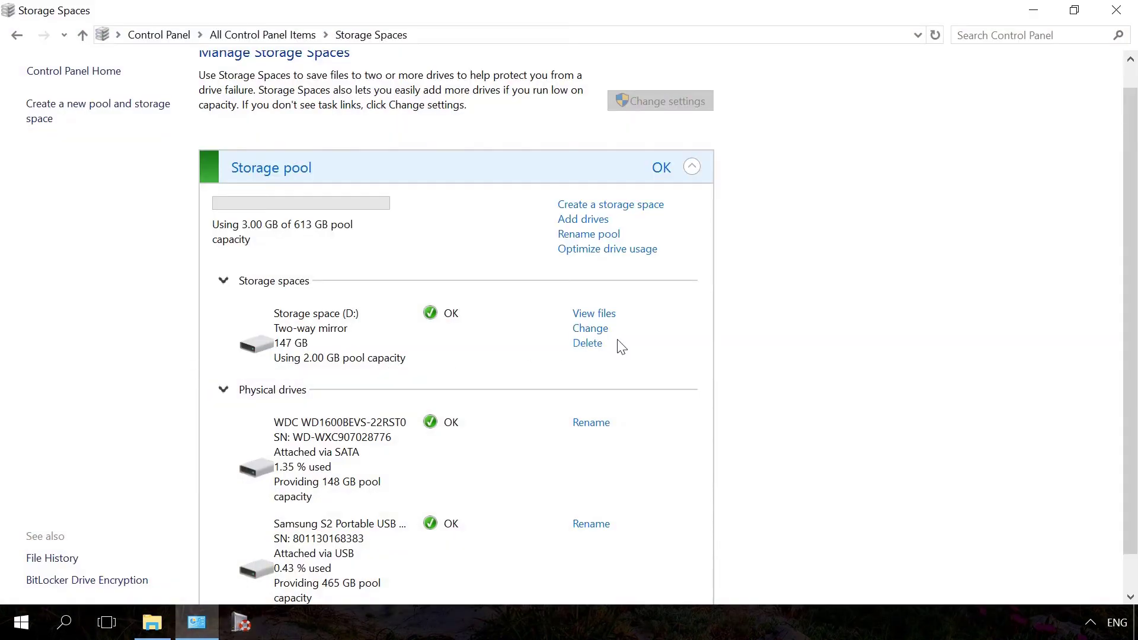
{"action": "left_click", "coordinate": [593, 344]}
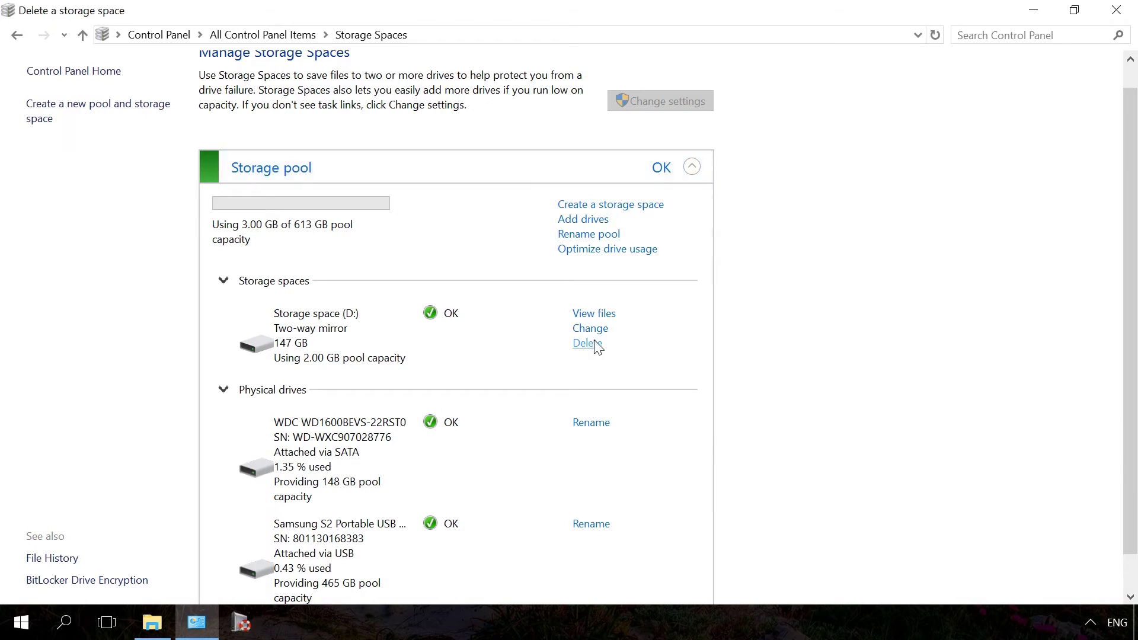
{"action": "left_click", "coordinate": [661, 587]}
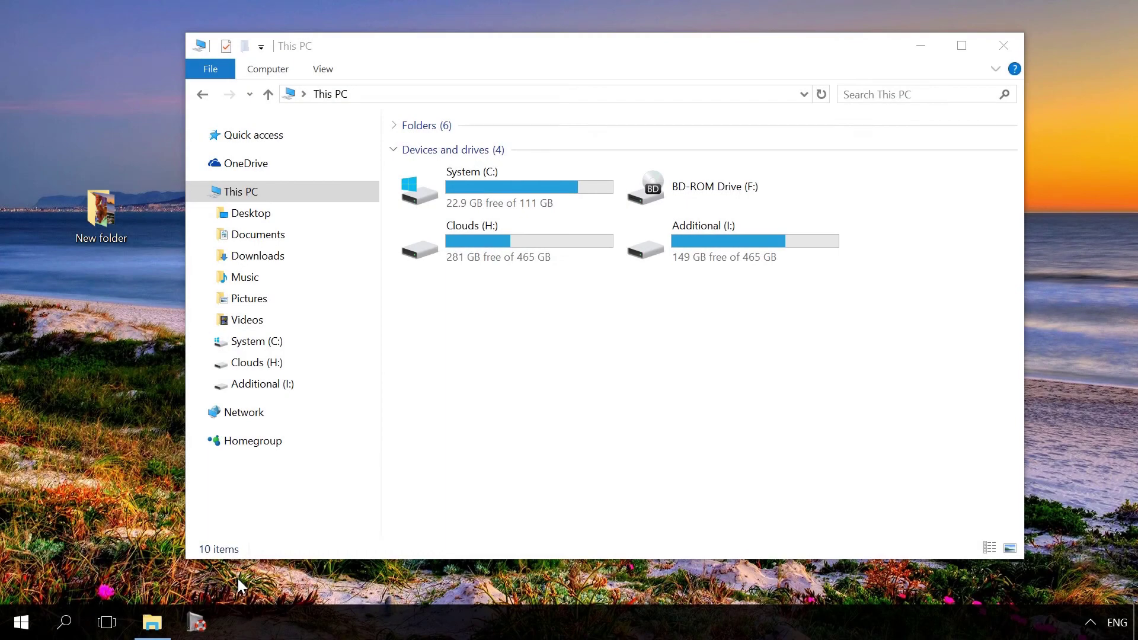
- Compare Hetman Partition Recovery's disk list with This PC, and open the File Recovery Wizard for the physical disk WDC WD1600BEVS-22RST0
{"action": "left_click", "coordinate": [196, 624]}
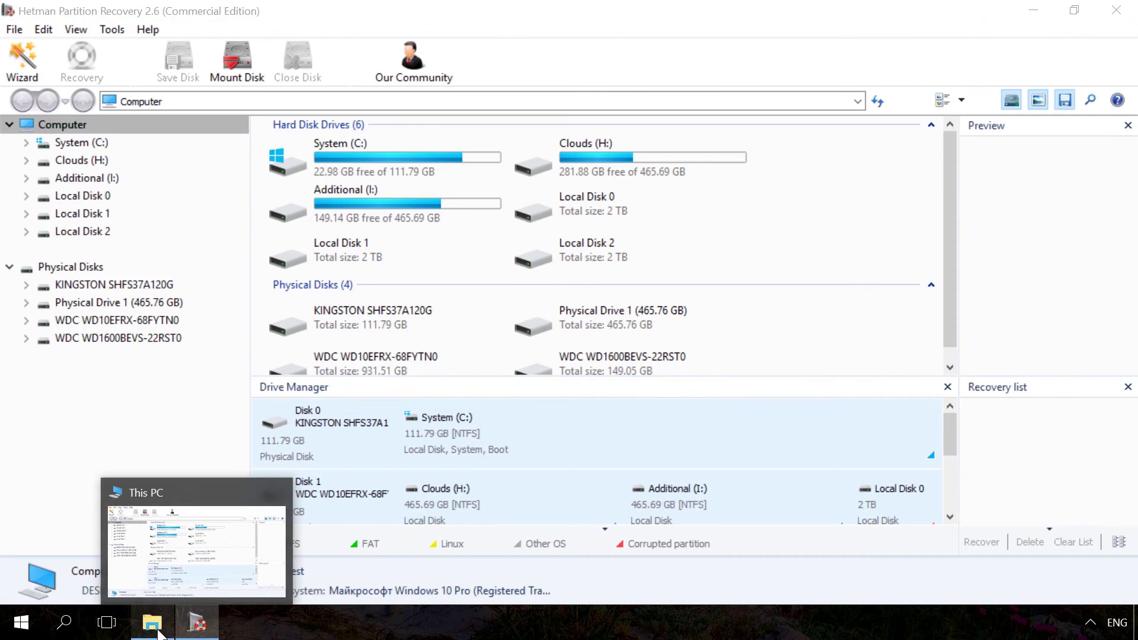
{"action": "left_click", "coordinate": [153, 622]}
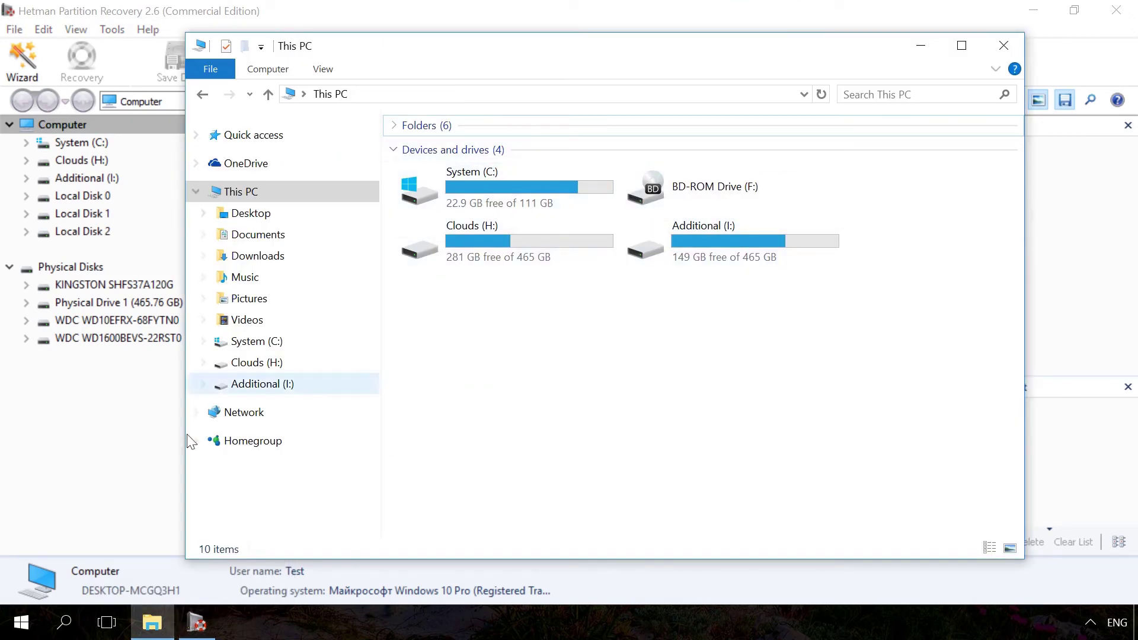
{"action": "left_click", "coordinate": [115, 456]}
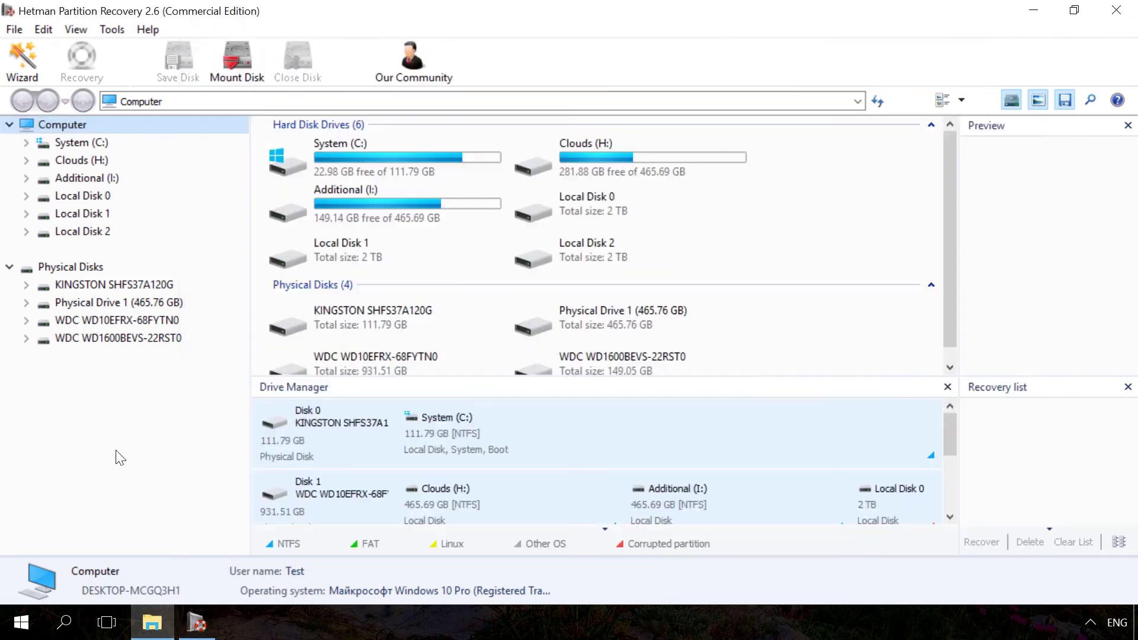
{"action": "double_click", "coordinate": [130, 342]}
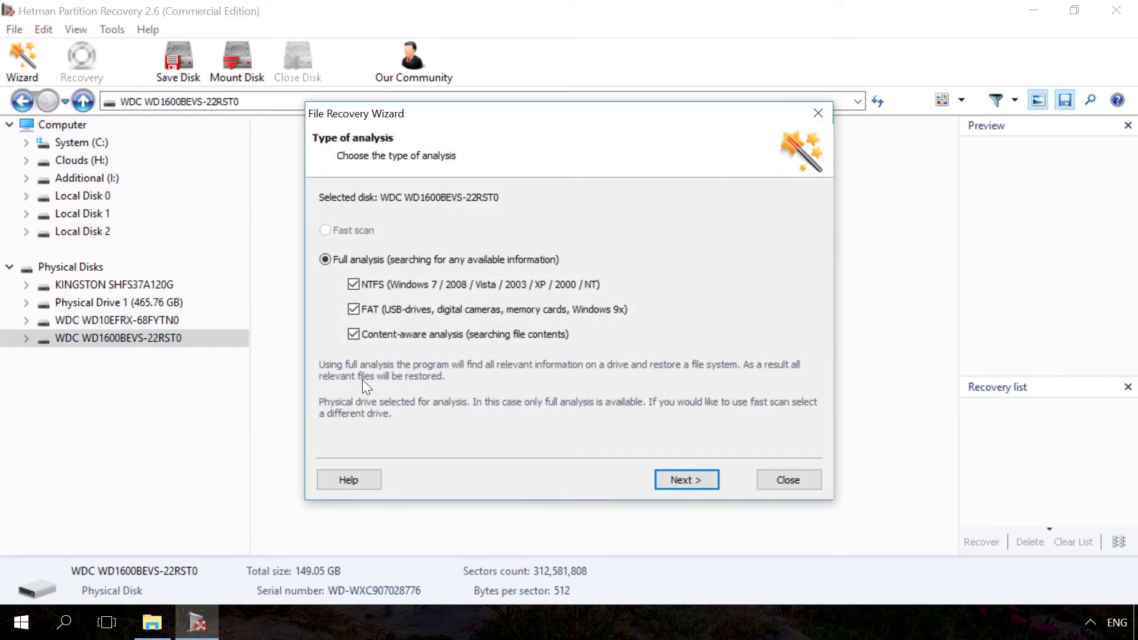
- Run a full NTFS, FAT and content-aware analysis of the selected disk, and open New folder on the found NTFS Partition
{"action": "left_click", "coordinate": [676, 477]}
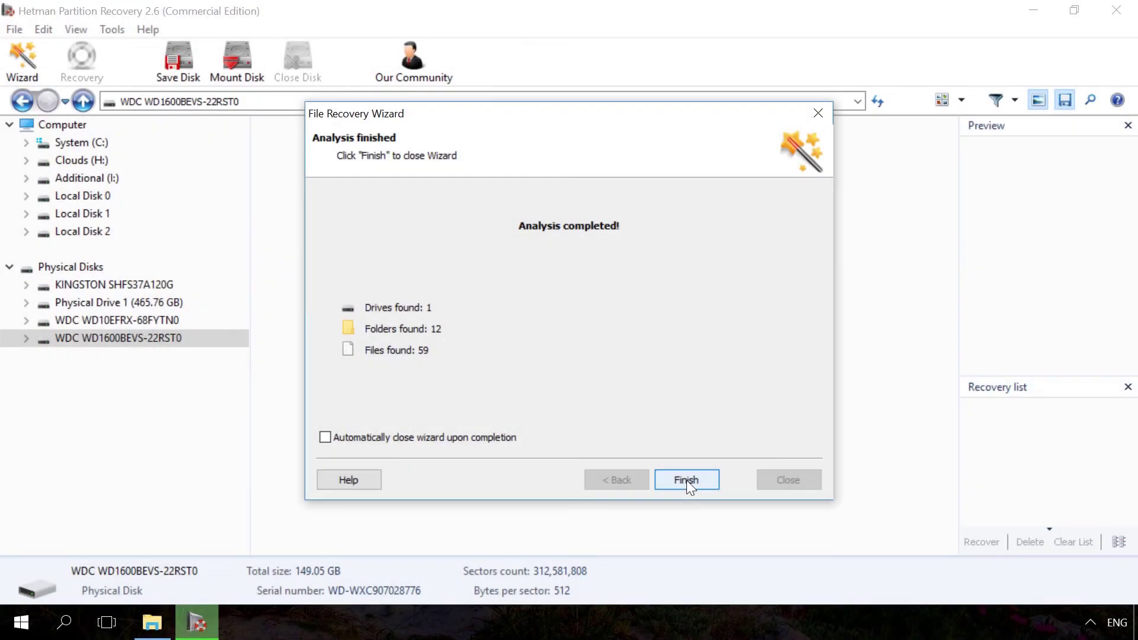
{"action": "left_click", "coordinate": [687, 481]}
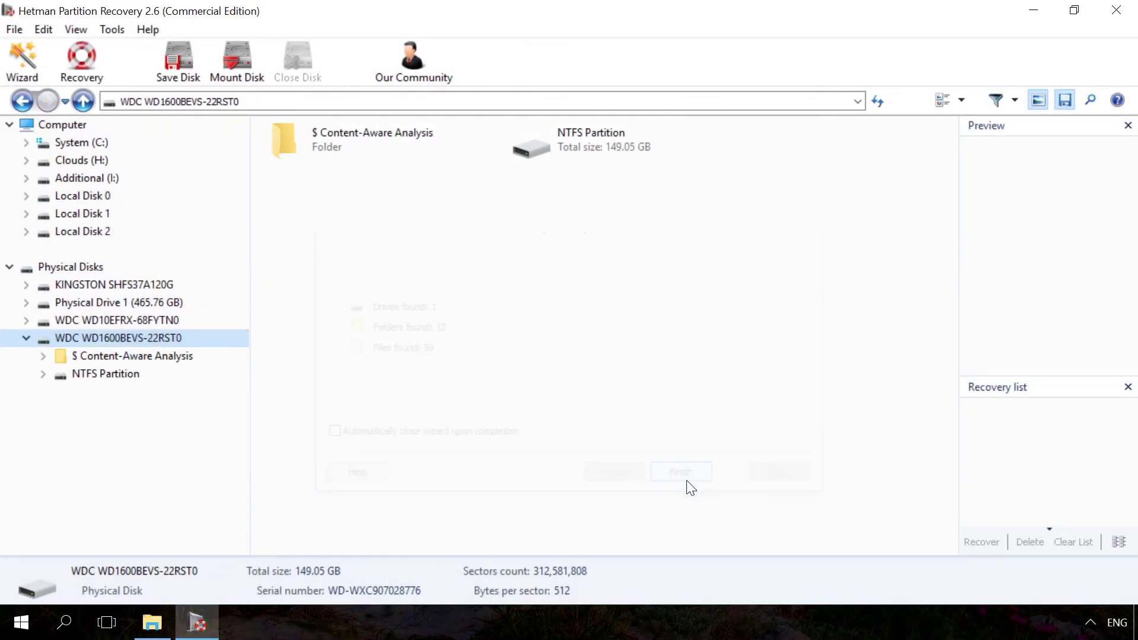
{"action": "left_click", "coordinate": [90, 385]}
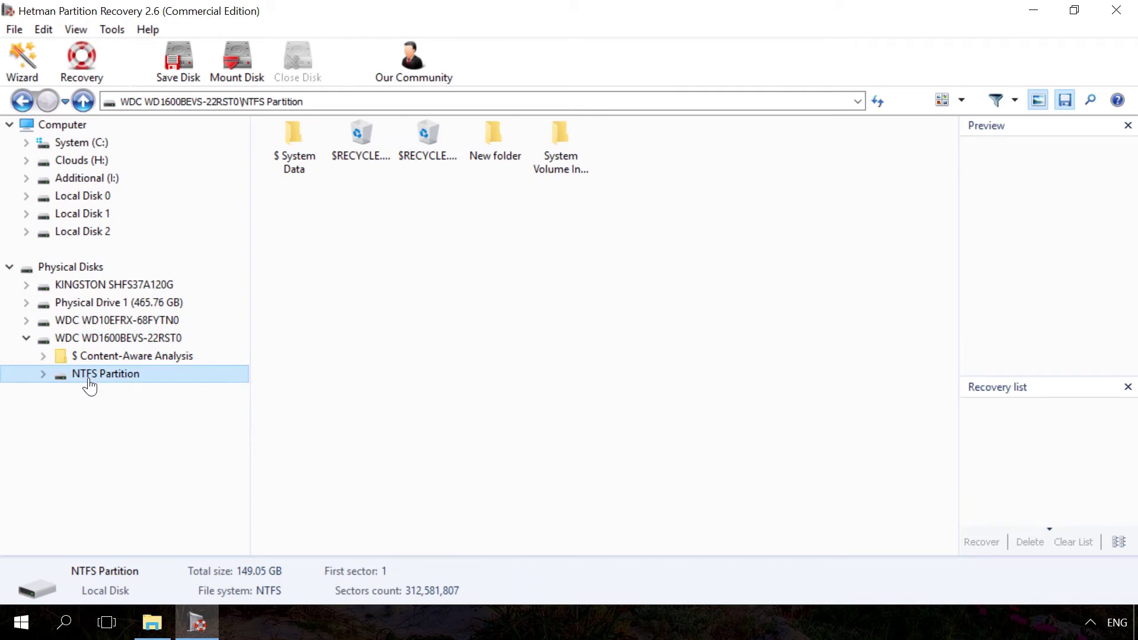
{"action": "double_click", "coordinate": [89, 385]}
{"action": "double_click", "coordinate": [105, 448]}
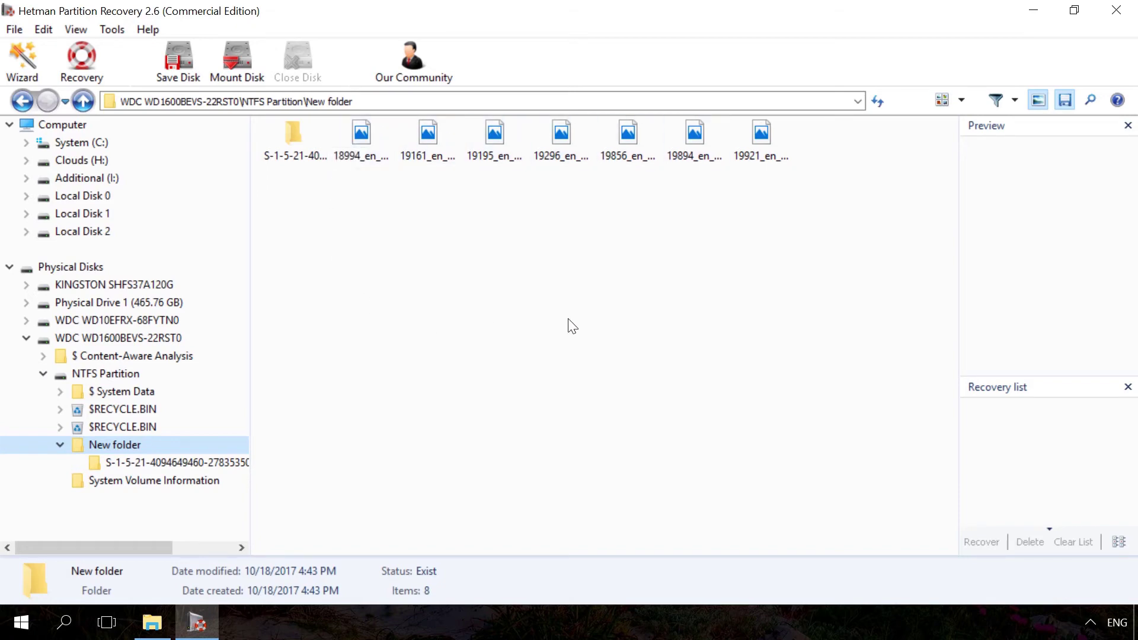
- Add the seven JPG pictures in New folder to the recovery list, and view the JPEG Image (.jpg) folder under $ Content-Aware Analysis
{"action": "left_click_drag", "start_coordinate": [817, 295], "coordinate": [354, 130]}
{"action": "left_click_drag", "start_coordinate": [489, 244], "coordinate": [1005, 447]}
{"action": "left_click", "coordinate": [719, 421]}
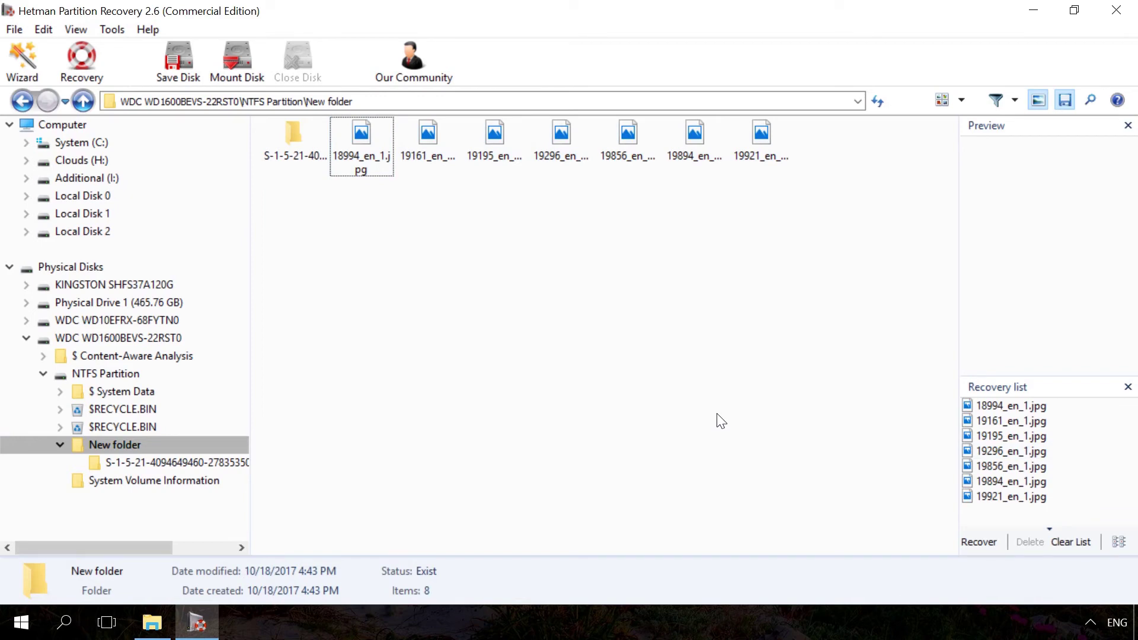
{"action": "left_click", "coordinate": [43, 356]}
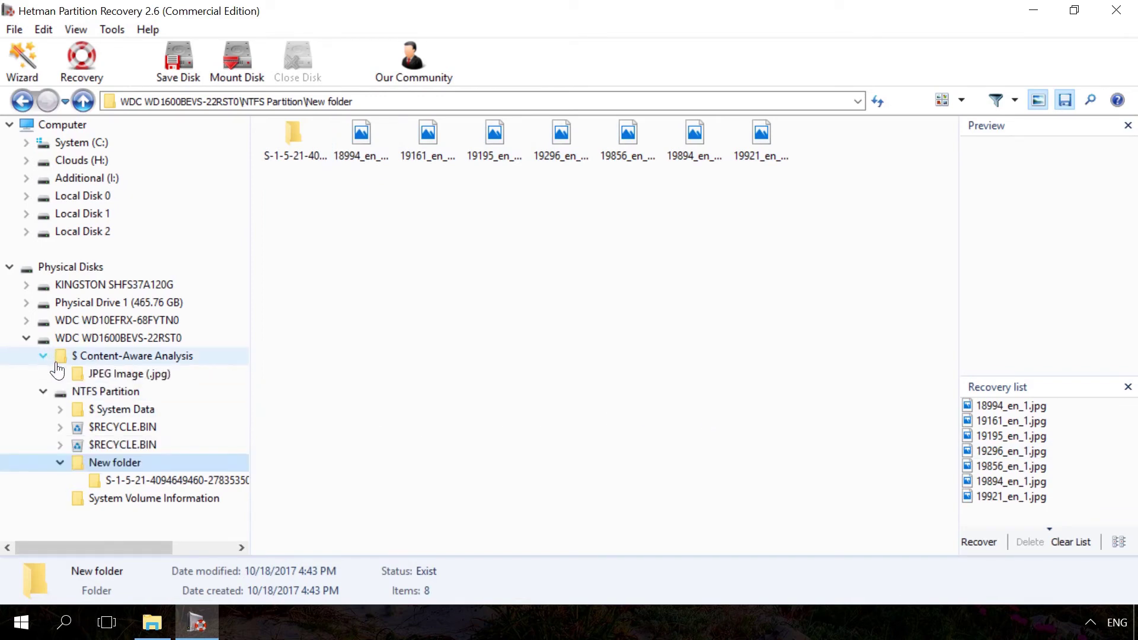
{"action": "left_click", "coordinate": [58, 372]}
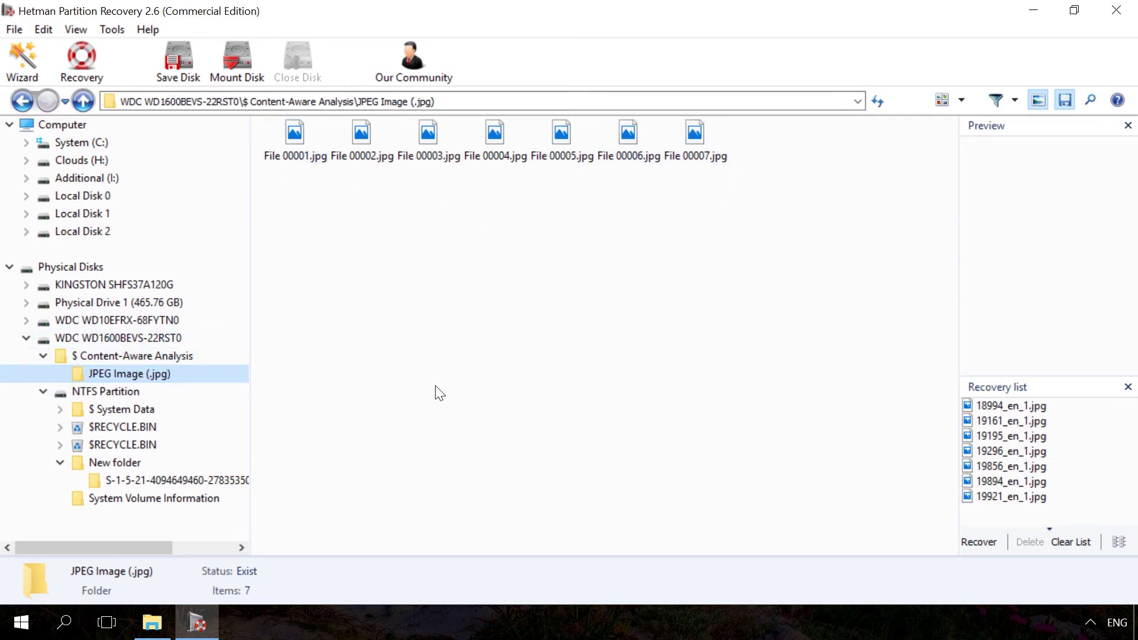
- Recover the files in the recovery list to the hard disk at C:\Users\Test\Desktop\recovery, and close the wizard
{"action": "left_click", "coordinate": [979, 542]}
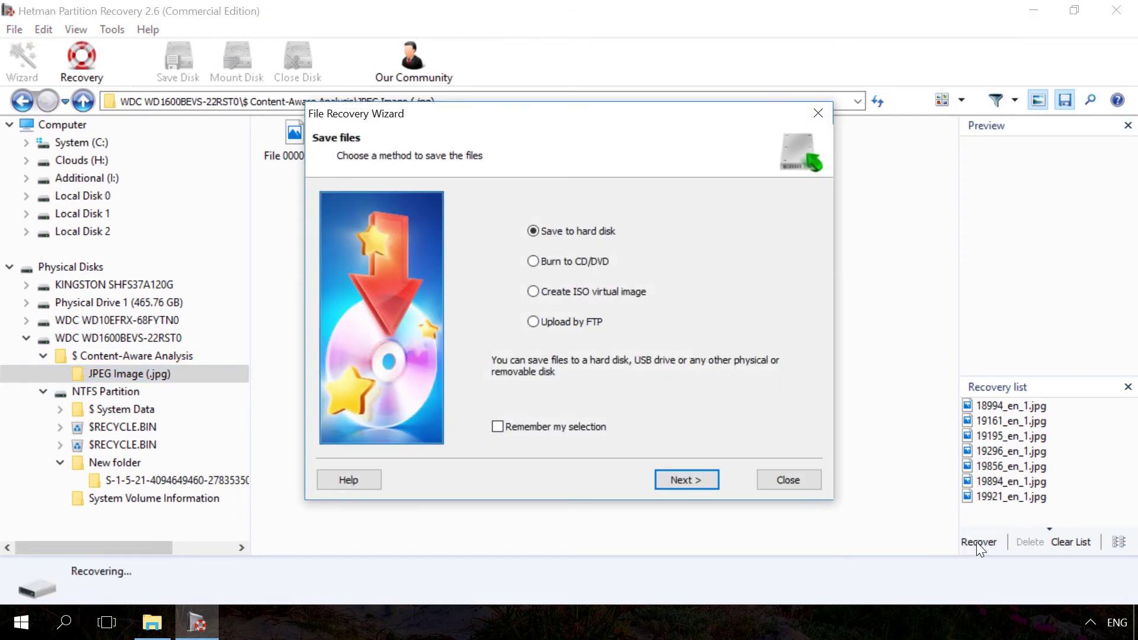
{"action": "left_click", "coordinate": [680, 486]}
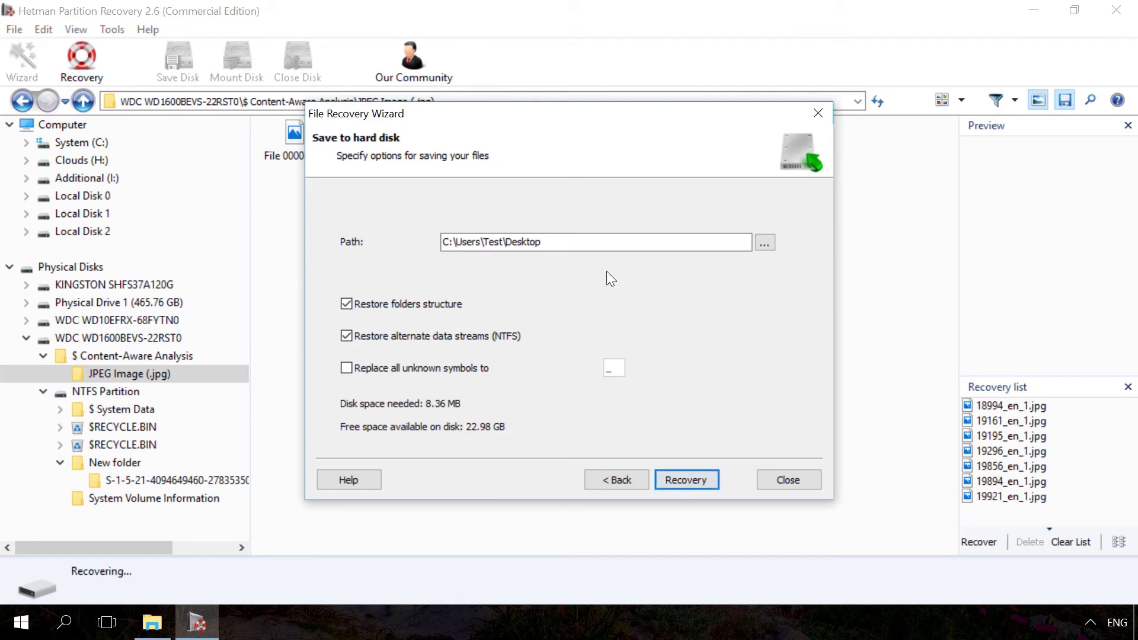
{"action": "left_click", "coordinate": [577, 244]}
{"action": "type", "text": "\\"}
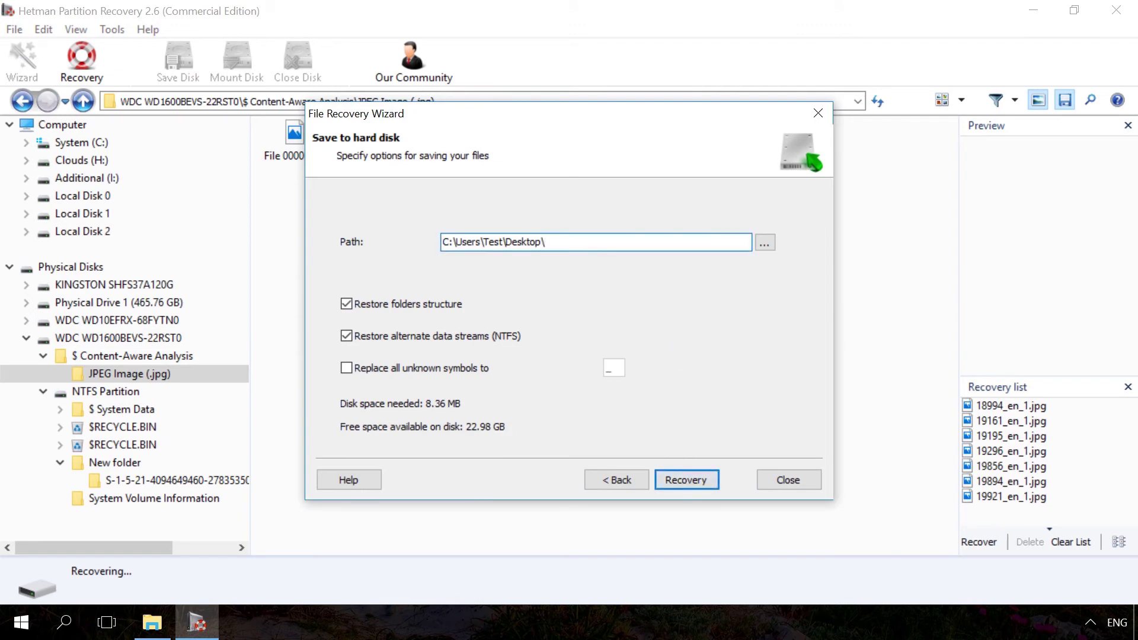
{"action": "type", "text": "recovery"}
{"action": "left_click", "coordinate": [686, 478]}
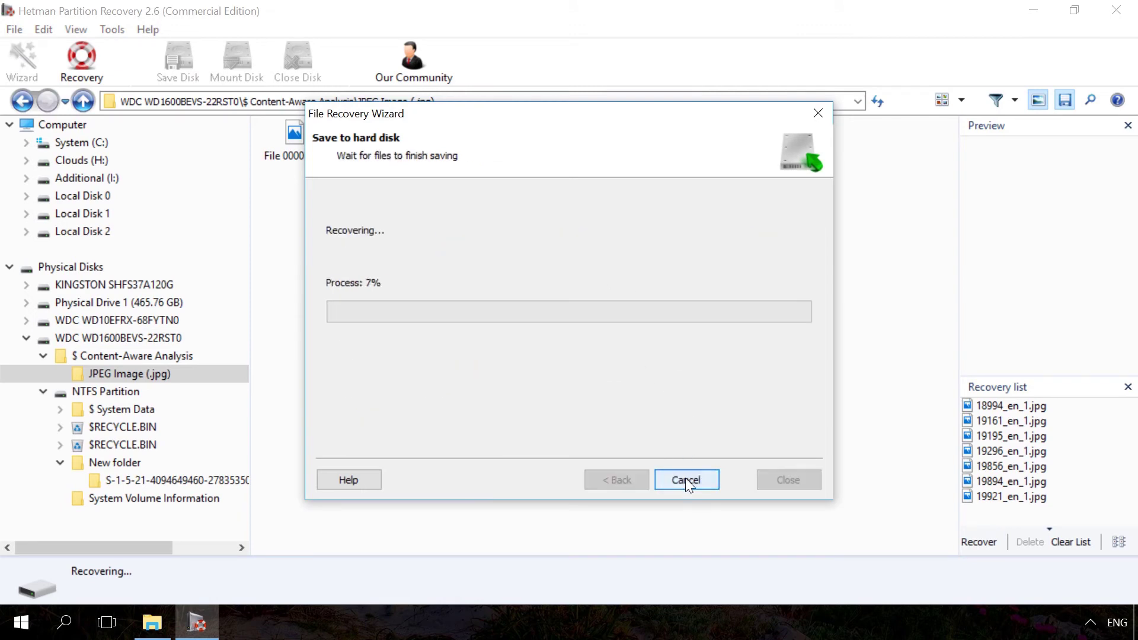
{"action": "left_click", "coordinate": [685, 478]}
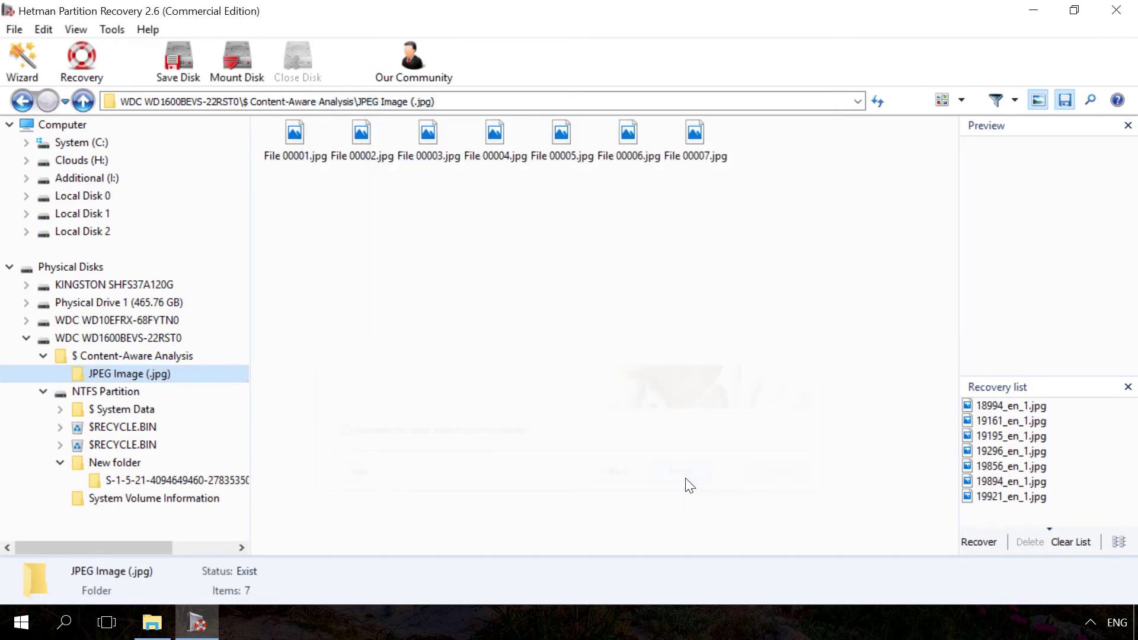
- Minimize the open windows and open the recovery folder on the desktop to check the recovered files
{"action": "left_click", "coordinate": [1034, 11]}
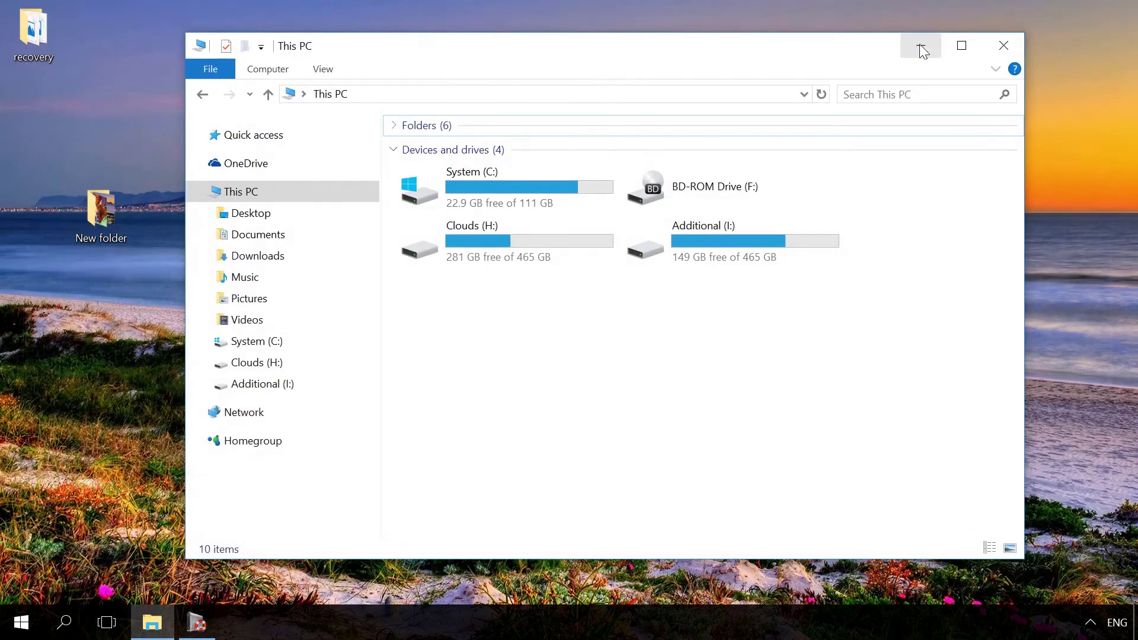
{"action": "left_click", "coordinate": [921, 48]}
{"action": "double_click", "coordinate": [43, 20]}
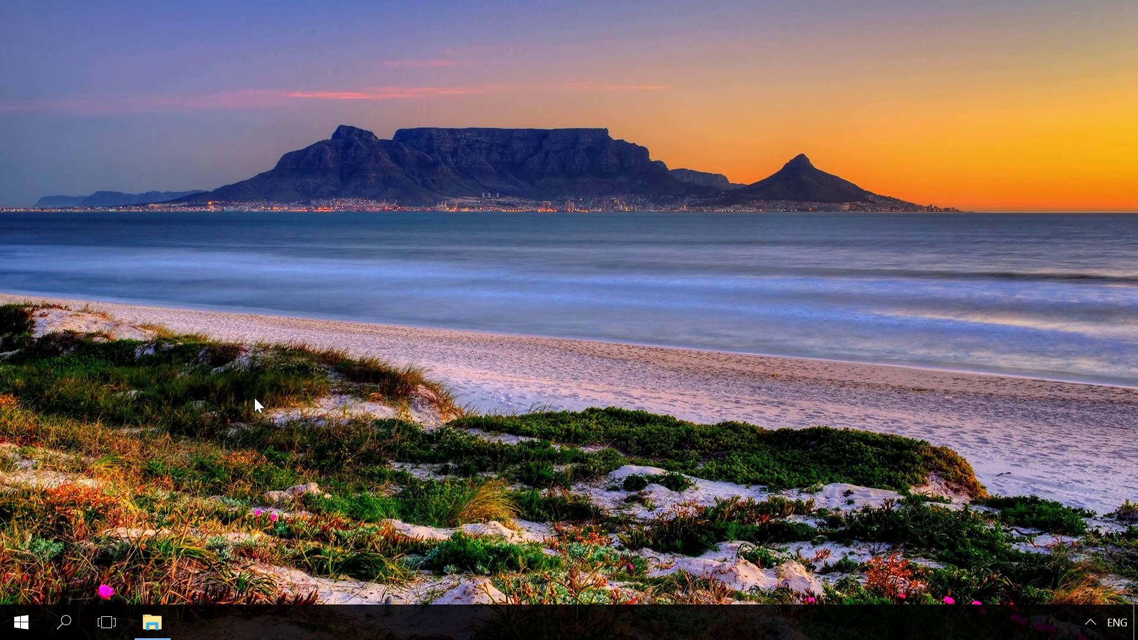
- Switch to Disk Management, enlarge its disk view, and delete New Volume (D:) on Disk 3
{"action": "right_click", "coordinate": [21, 622]}
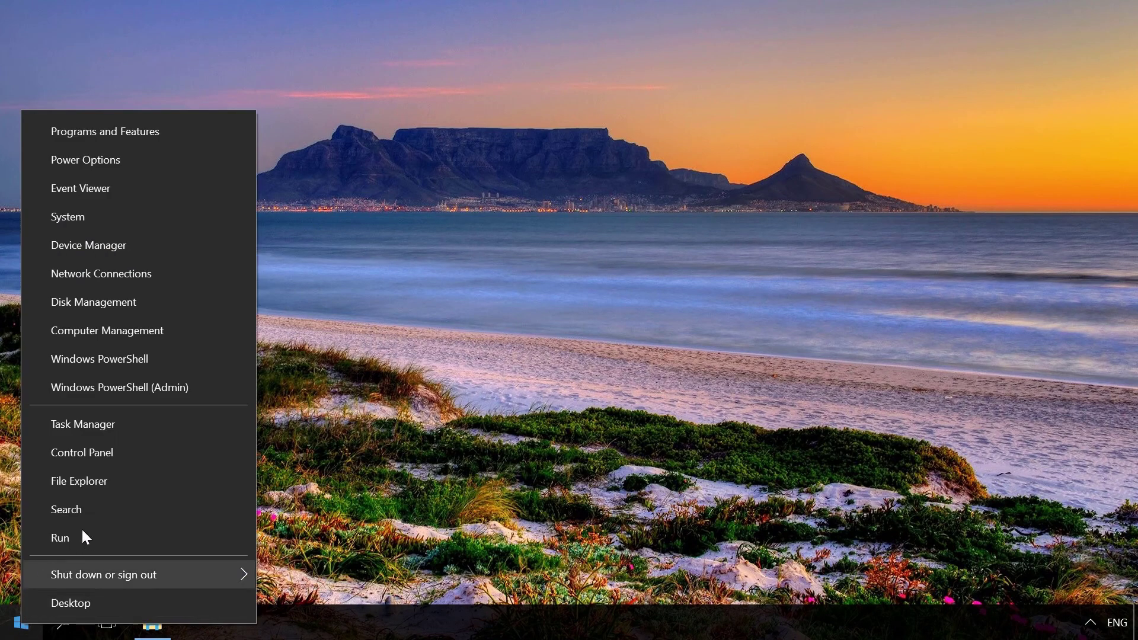
{"action": "left_click", "coordinate": [100, 304]}
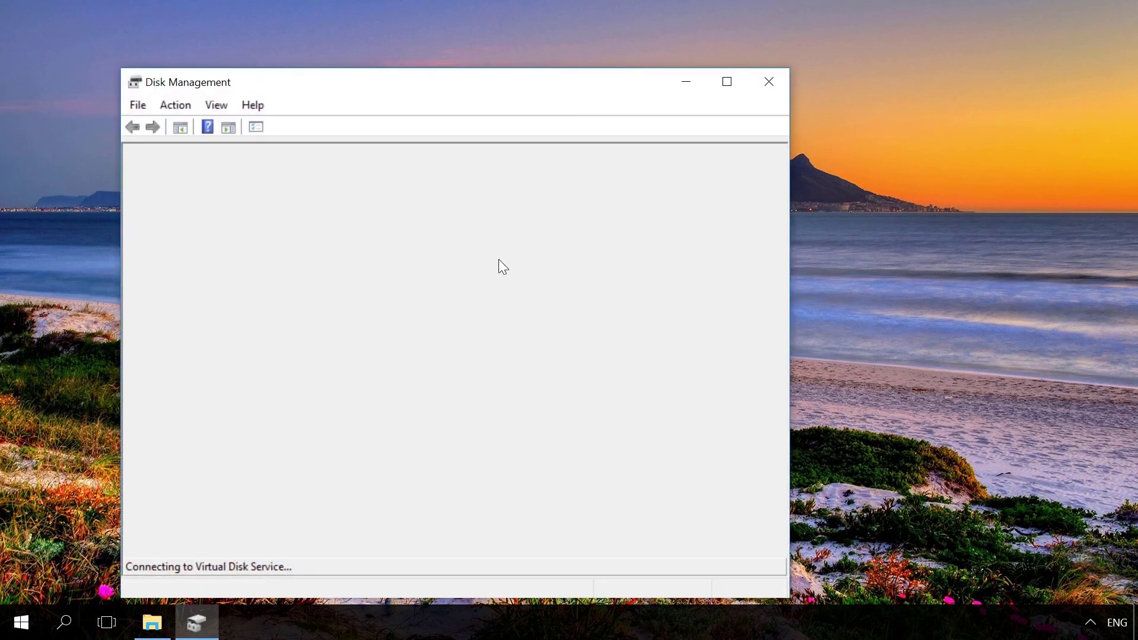
{"action": "left_click", "coordinate": [723, 81]}
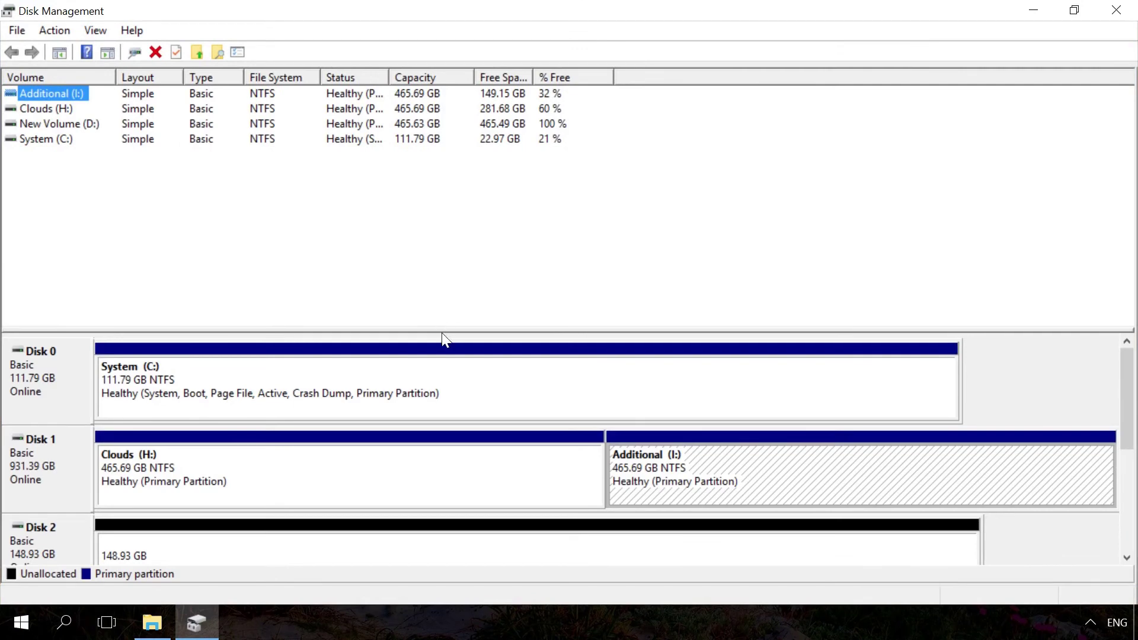
{"action": "left_click_drag", "start_coordinate": [442, 326], "coordinate": [449, 126]}
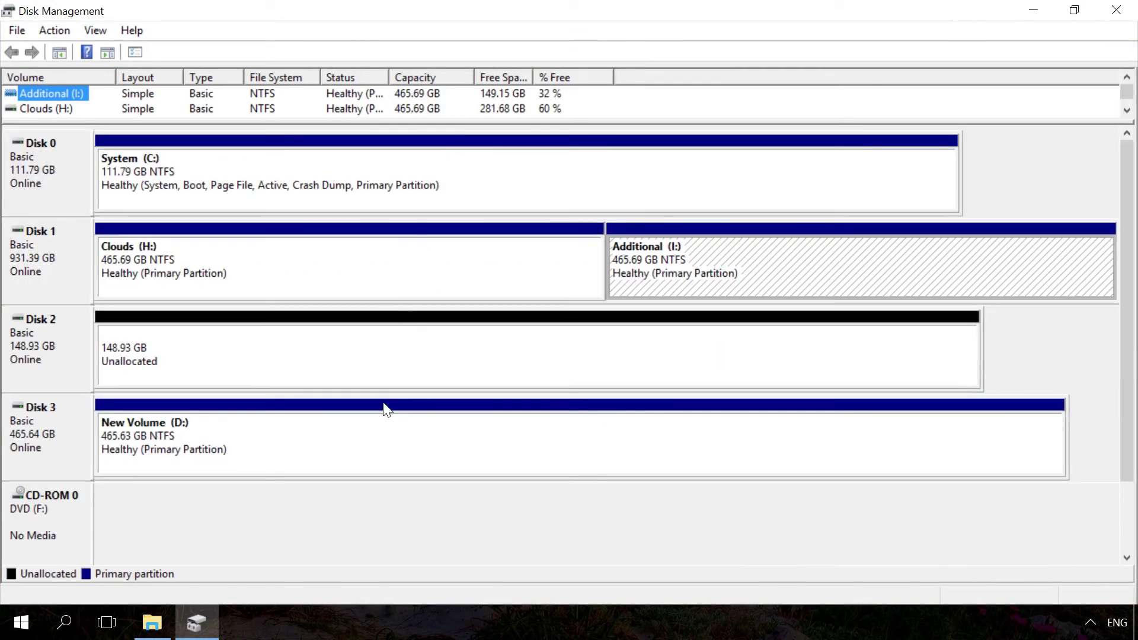
{"action": "right_click", "coordinate": [382, 422]}
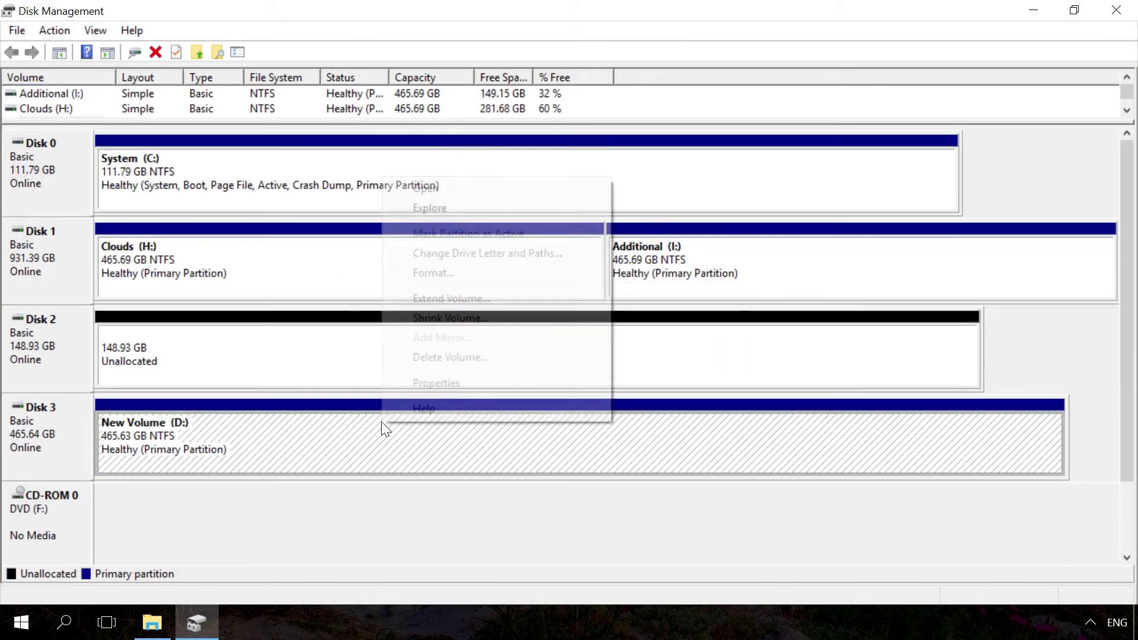
{"action": "left_click", "coordinate": [445, 358]}
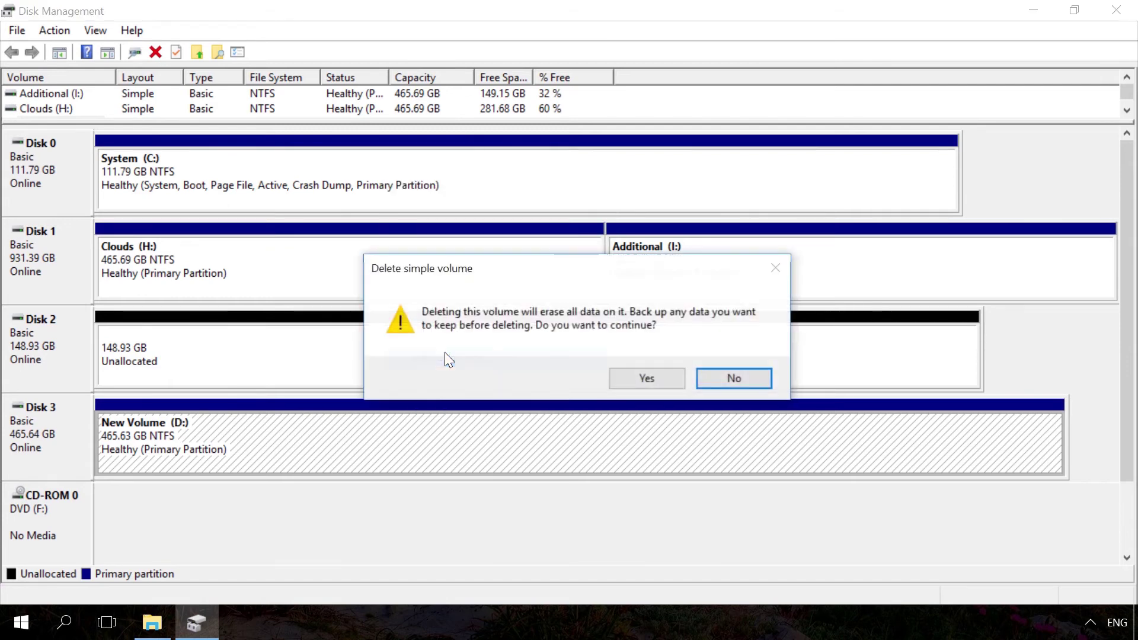
{"action": "left_click", "coordinate": [644, 375]}
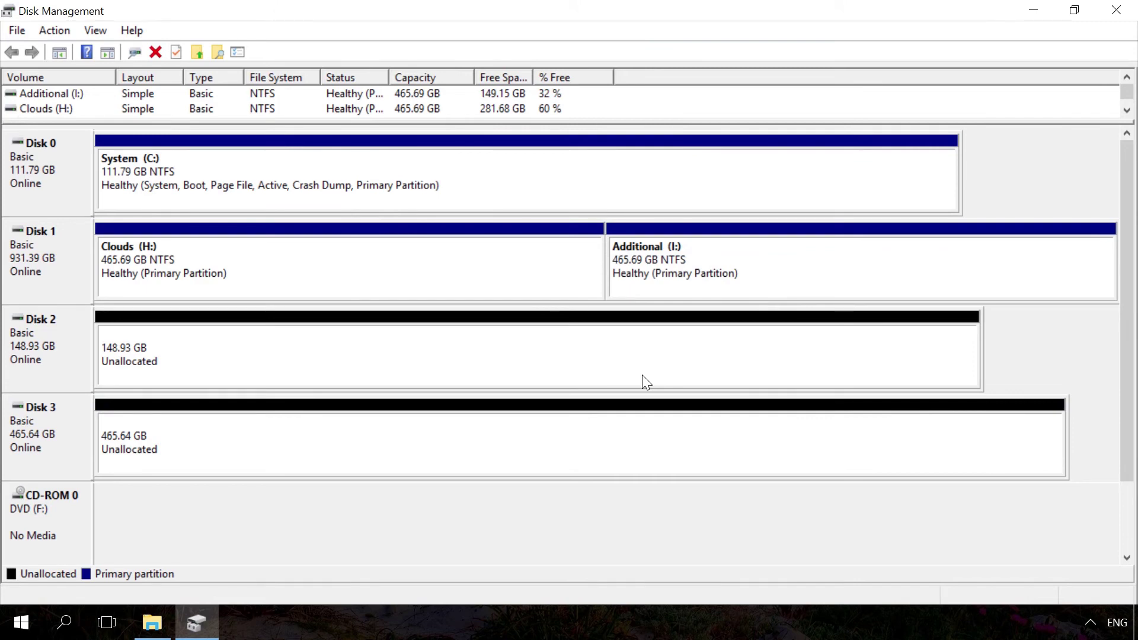
- Start a new mirrored volume on Disk 2's unallocated space and add Disk 3 to it with 152498 MB
{"action": "right_click", "coordinate": [544, 349]}
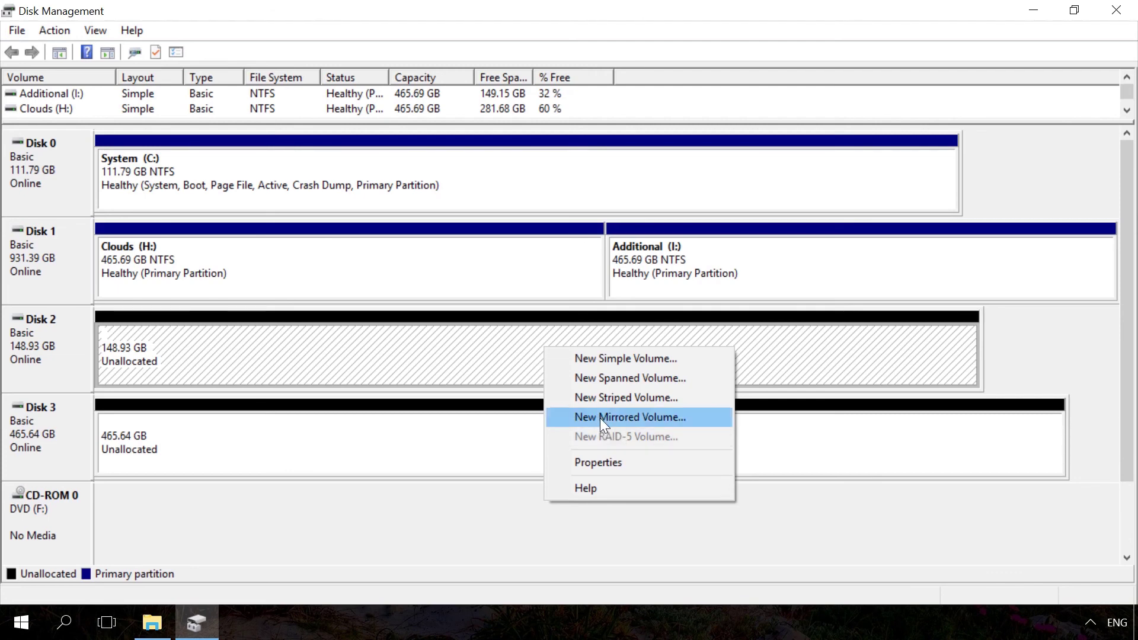
{"action": "left_click", "coordinate": [600, 418]}
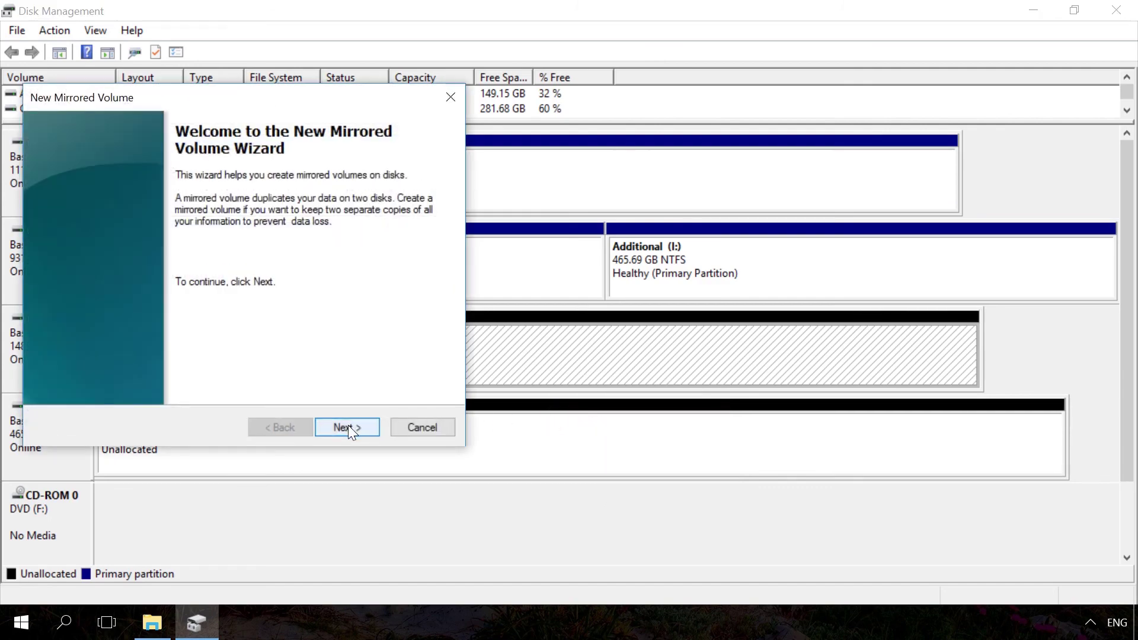
{"action": "left_click", "coordinate": [349, 428]}
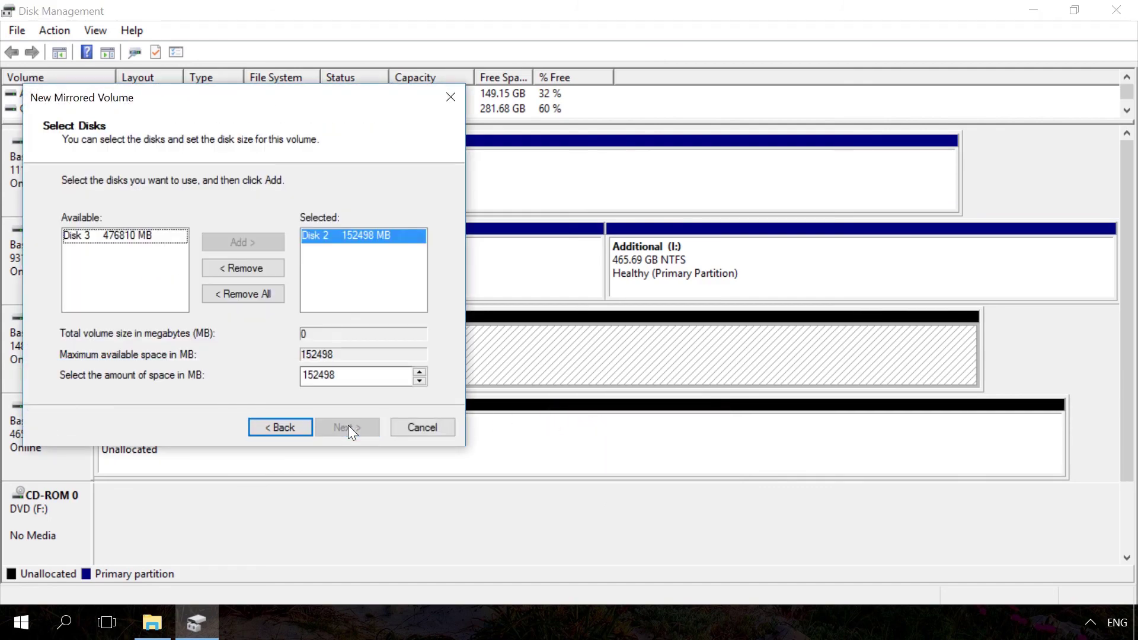
{"action": "left_click", "coordinate": [132, 234]}
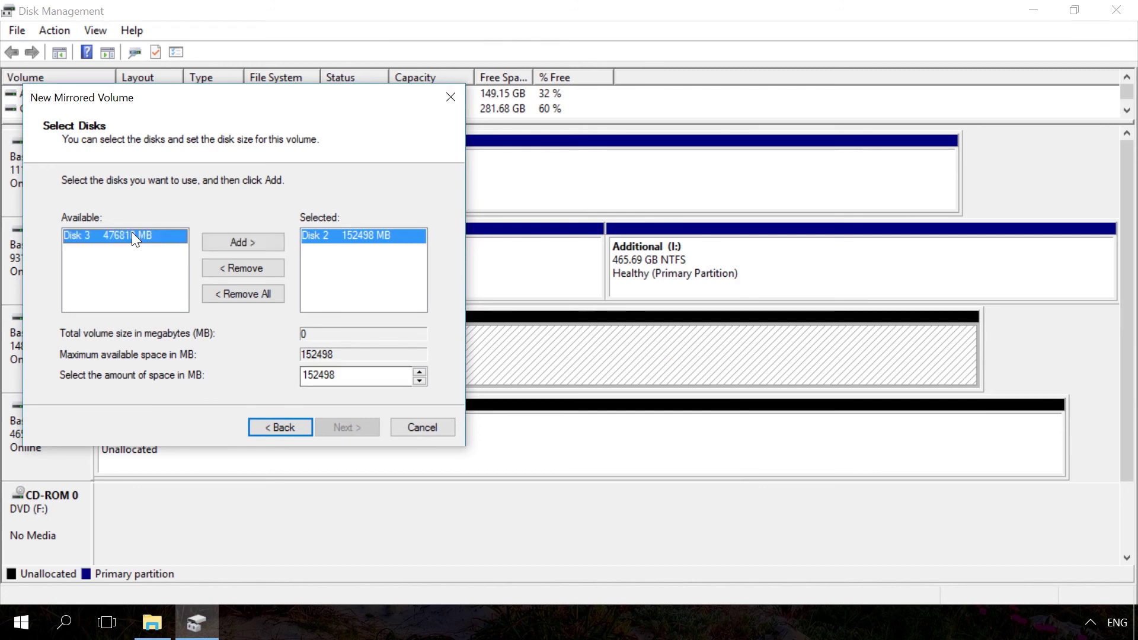
{"action": "left_click", "coordinate": [251, 243]}
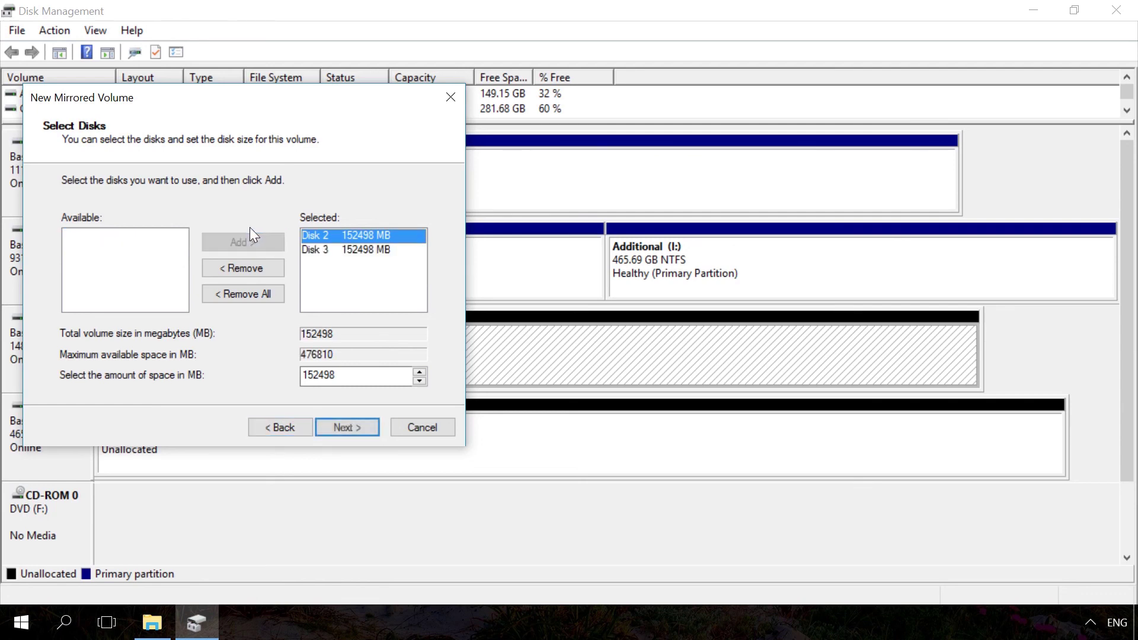
{"action": "left_click", "coordinate": [346, 425]}
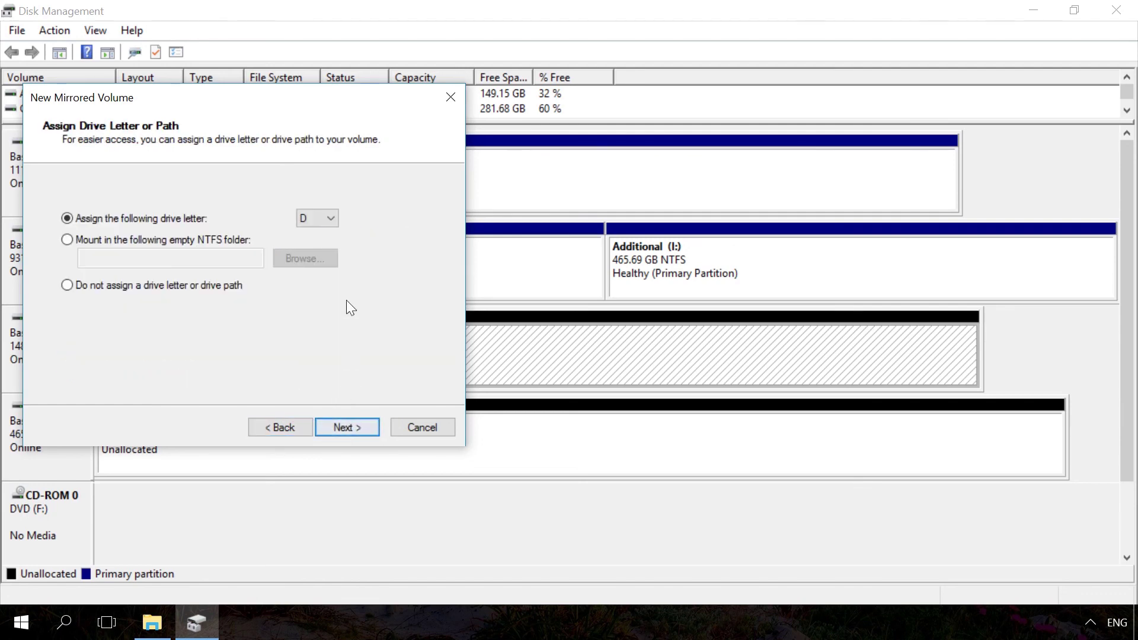
- Create the mirrored volume with drive letter D, NTFS, default allocation unit size and label New Volume, accepting conversion to dynamic disks
{"action": "left_click", "coordinate": [314, 218]}
{"action": "left_click", "coordinate": [314, 218]}
{"action": "left_click", "coordinate": [356, 427]}
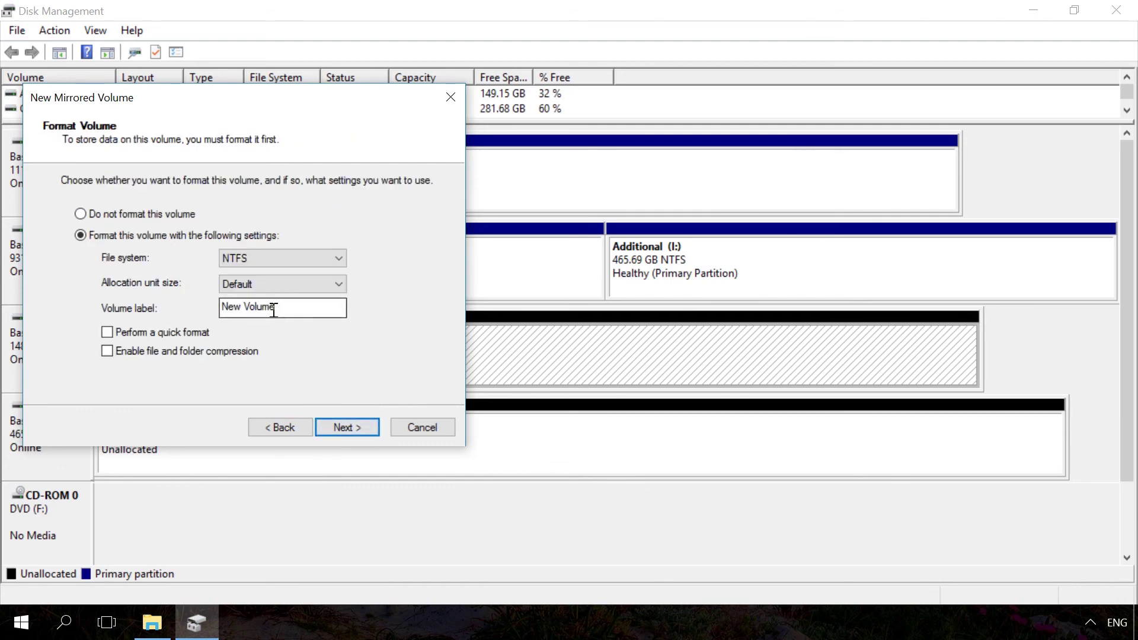
{"action": "left_click", "coordinate": [347, 428]}
{"action": "left_click", "coordinate": [348, 428]}
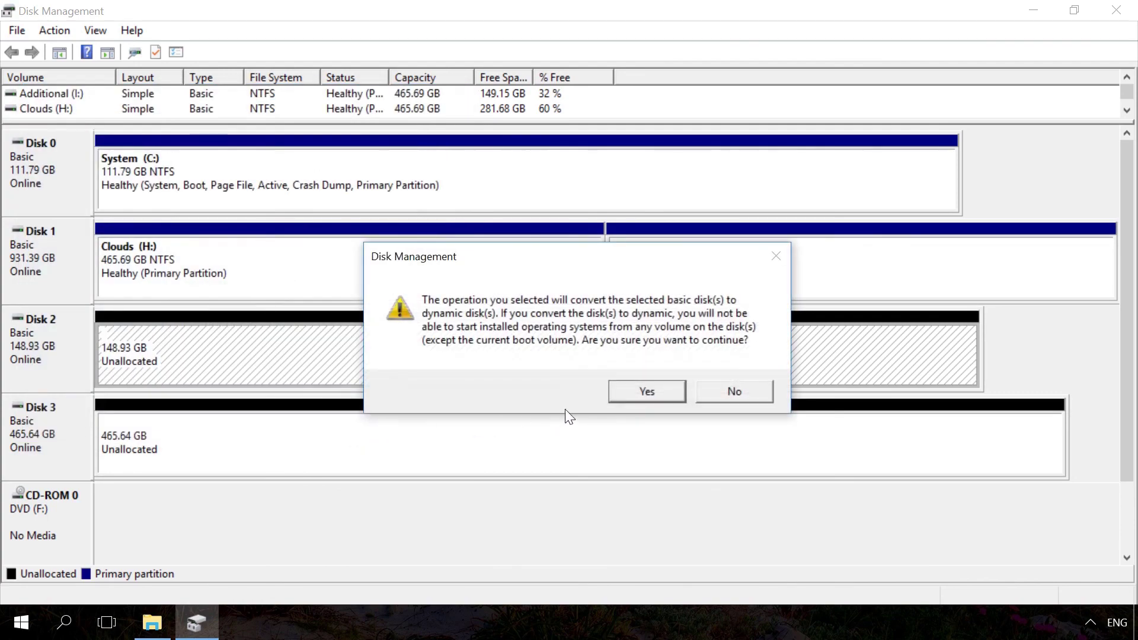
{"action": "left_click", "coordinate": [631, 390]}
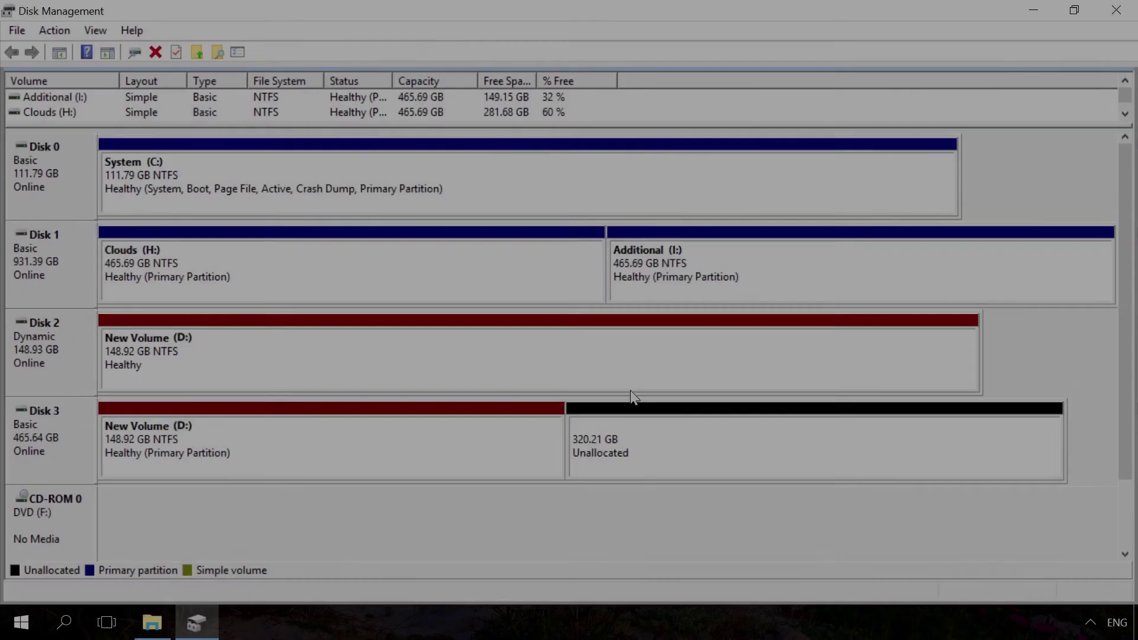